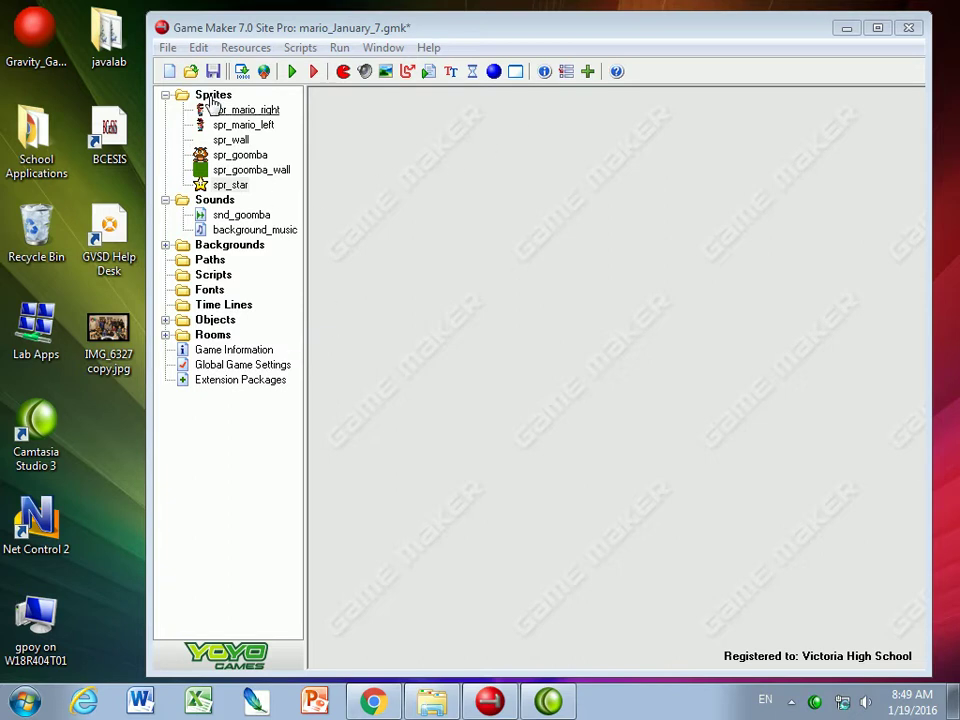
# Create a new sound resource and name it snd_coin
pyautogui.rightClick(215, 201)
pyautogui.click(267, 214)
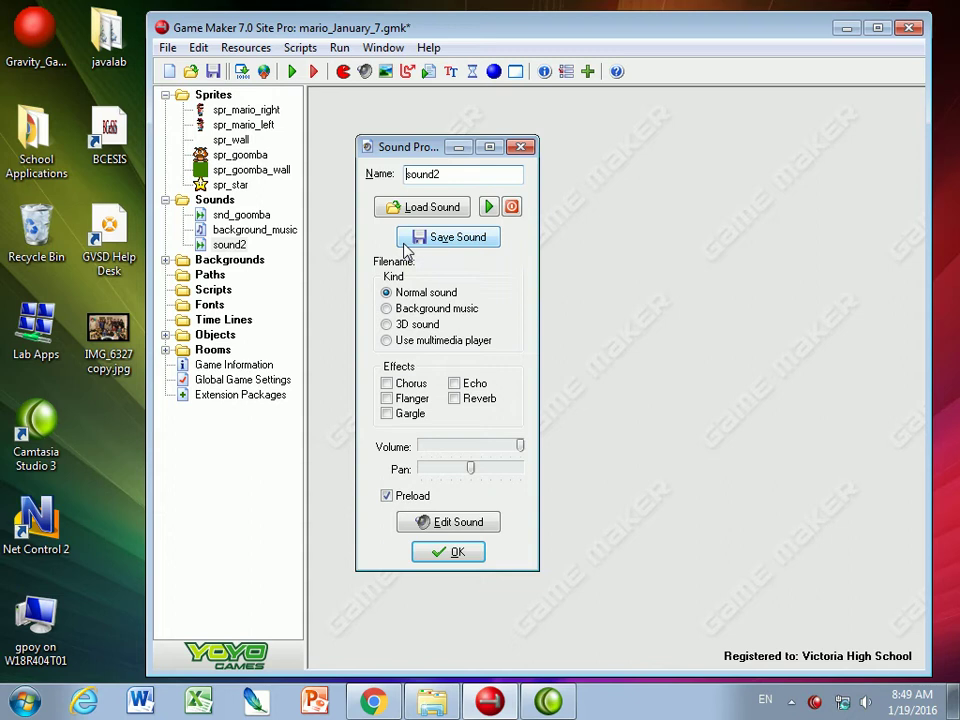
pyautogui.doubleClick(454, 176)
pyautogui.write('snd_coin')
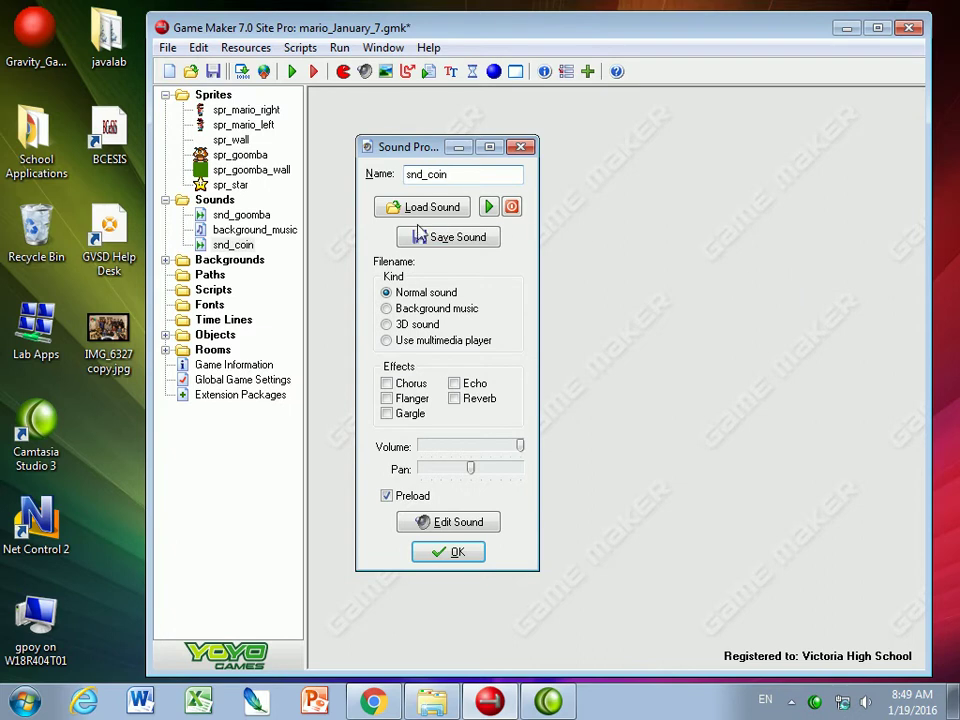
# Load smb_coin.wav into the sound, preview it, and confirm the properties
pyautogui.click(391, 207)
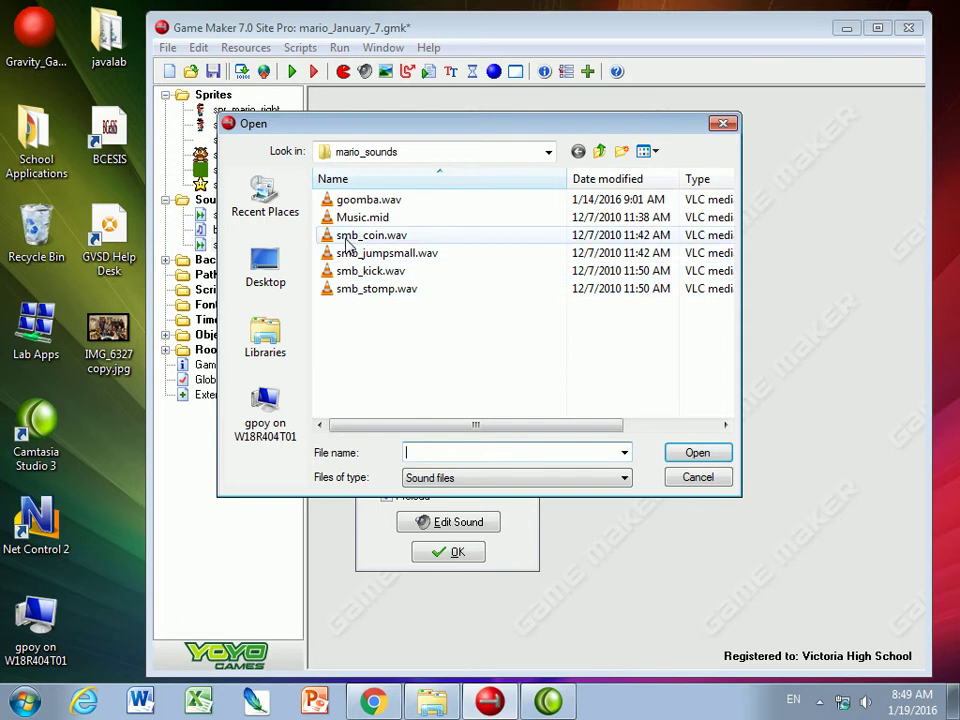
pyautogui.click(395, 236)
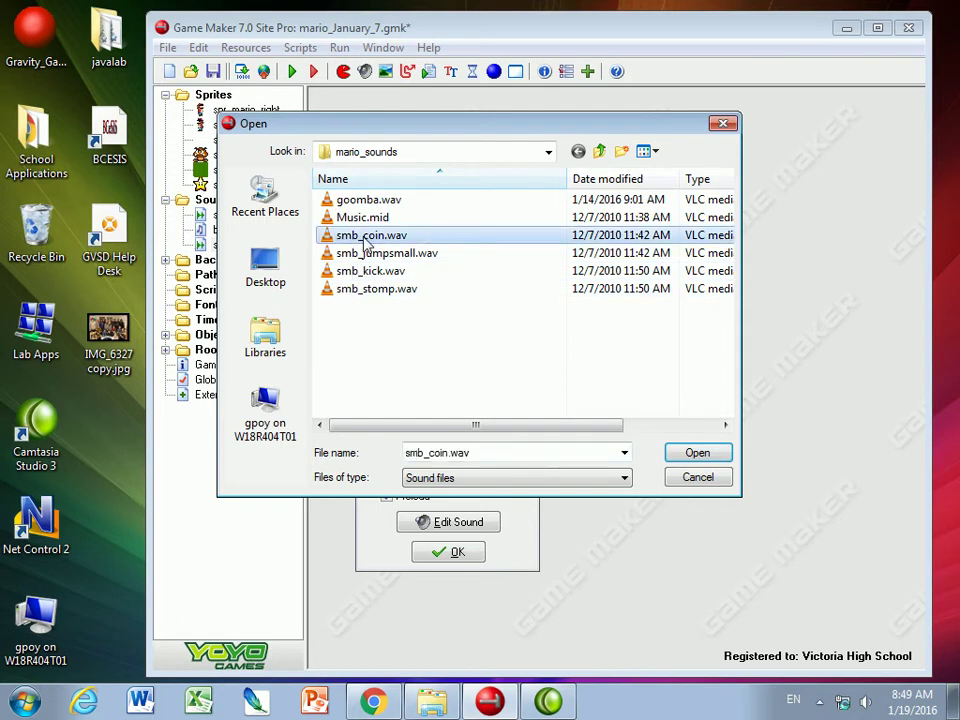
pyautogui.click(699, 455)
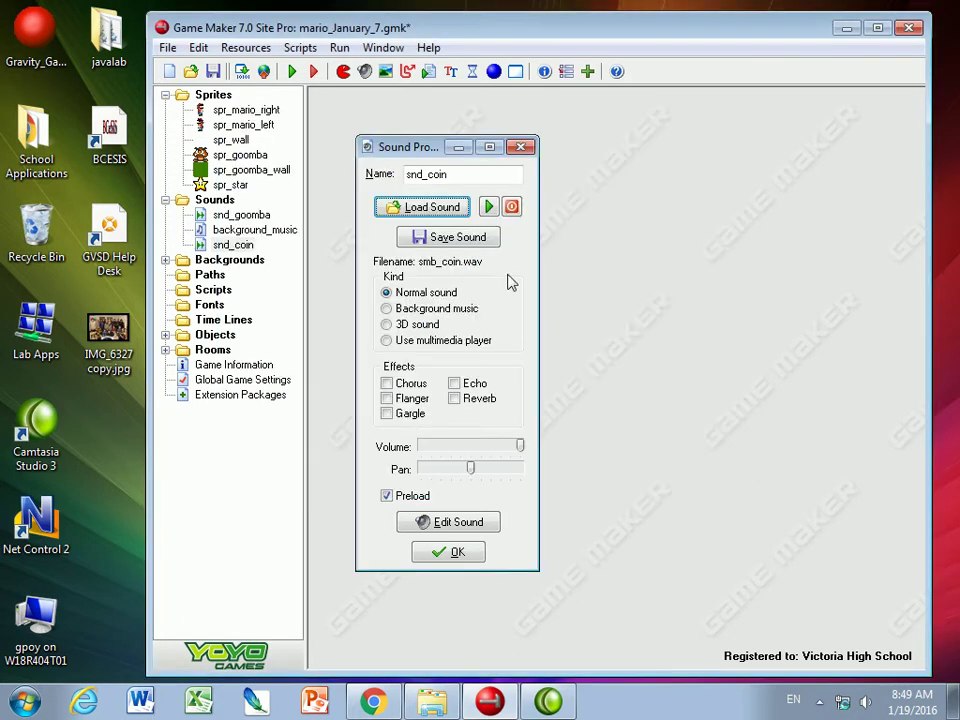
pyautogui.click(489, 210)
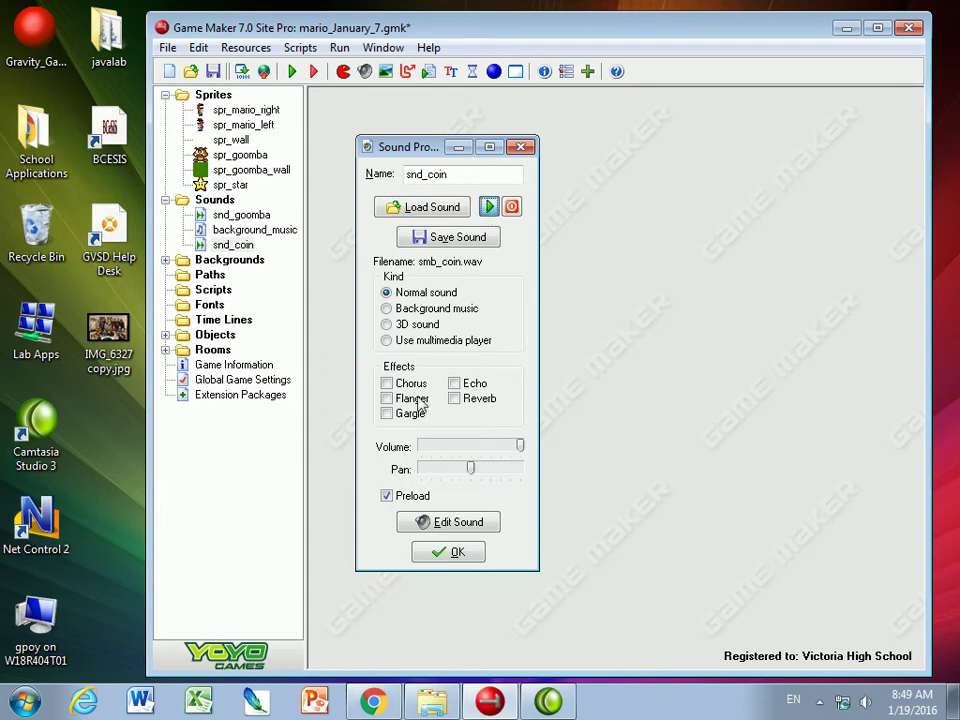
pyautogui.click(438, 556)
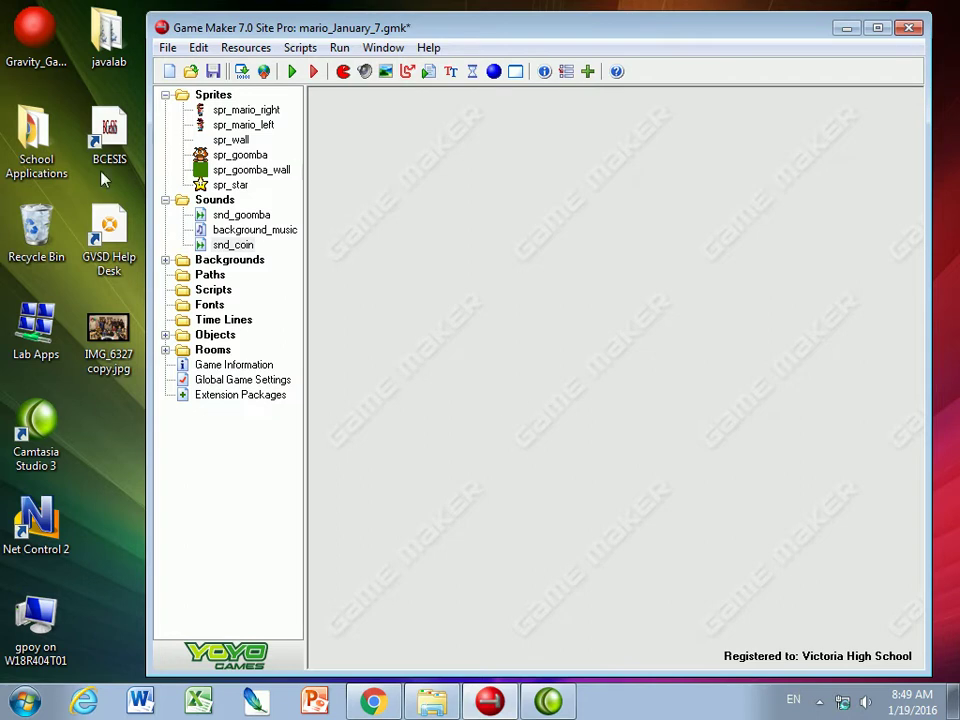
# Create a new sprite resource and name it spr_coin
pyautogui.click(216, 96)
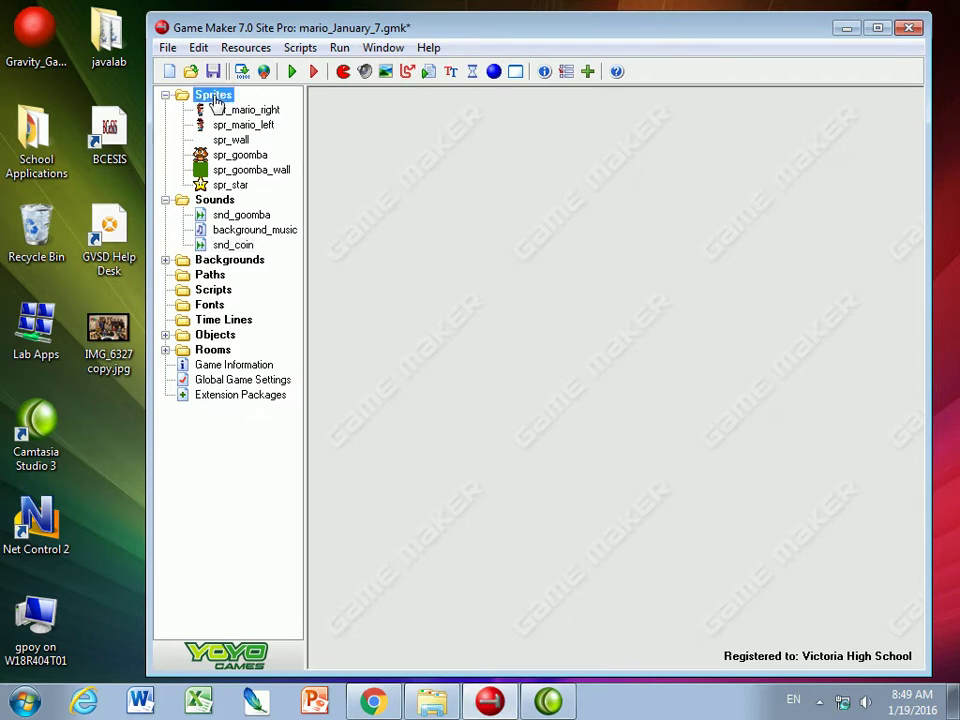
pyautogui.rightClick(215, 97)
pyautogui.click(251, 108)
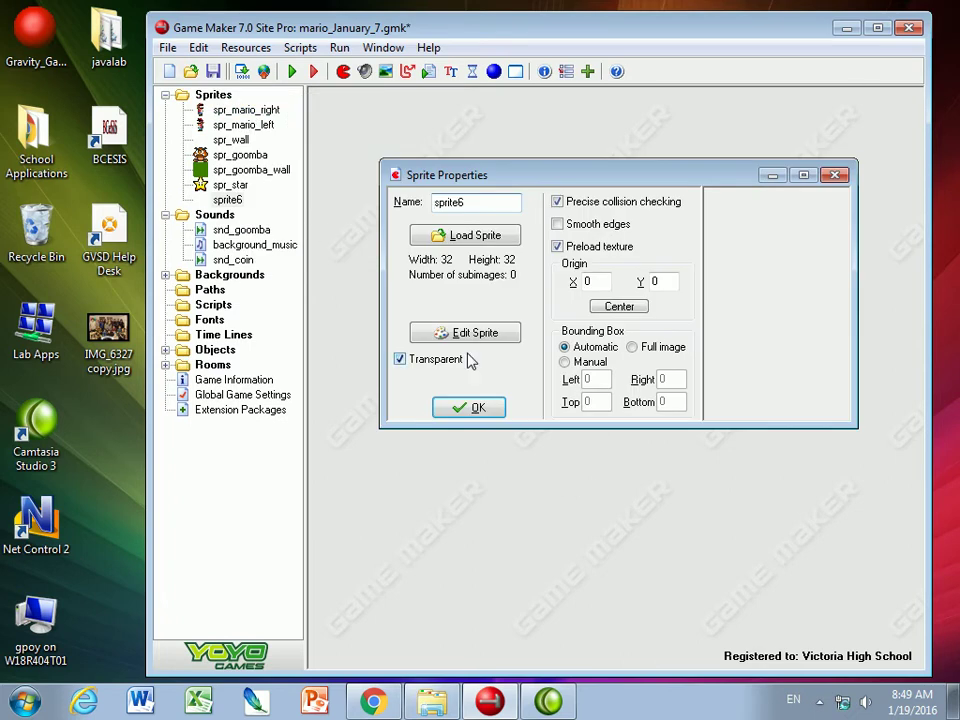
pyautogui.doubleClick(467, 202)
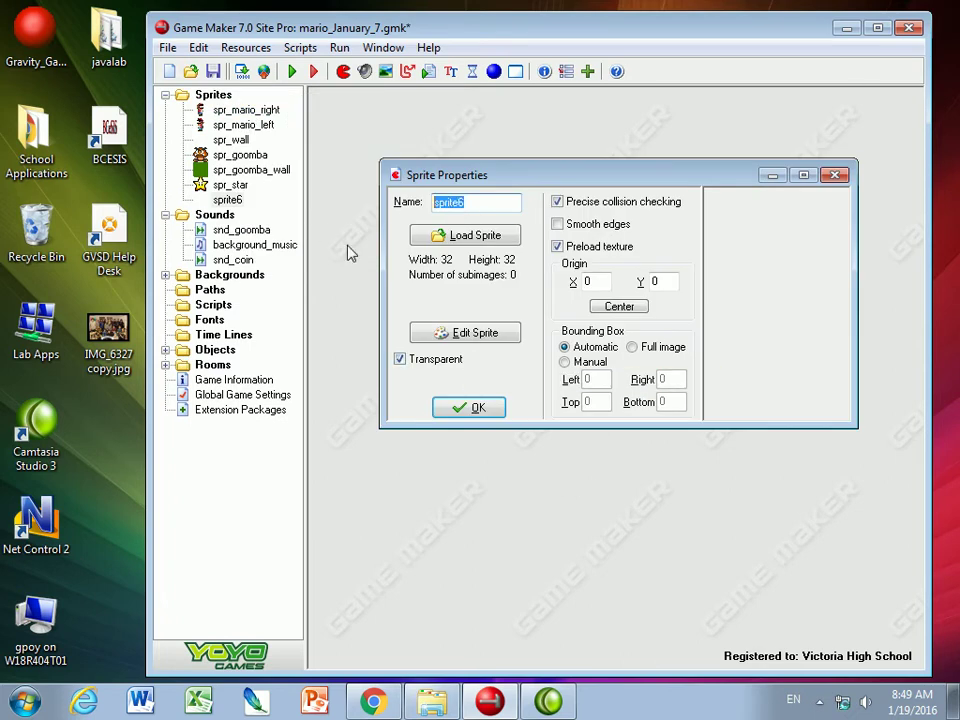
pyautogui.write('s')
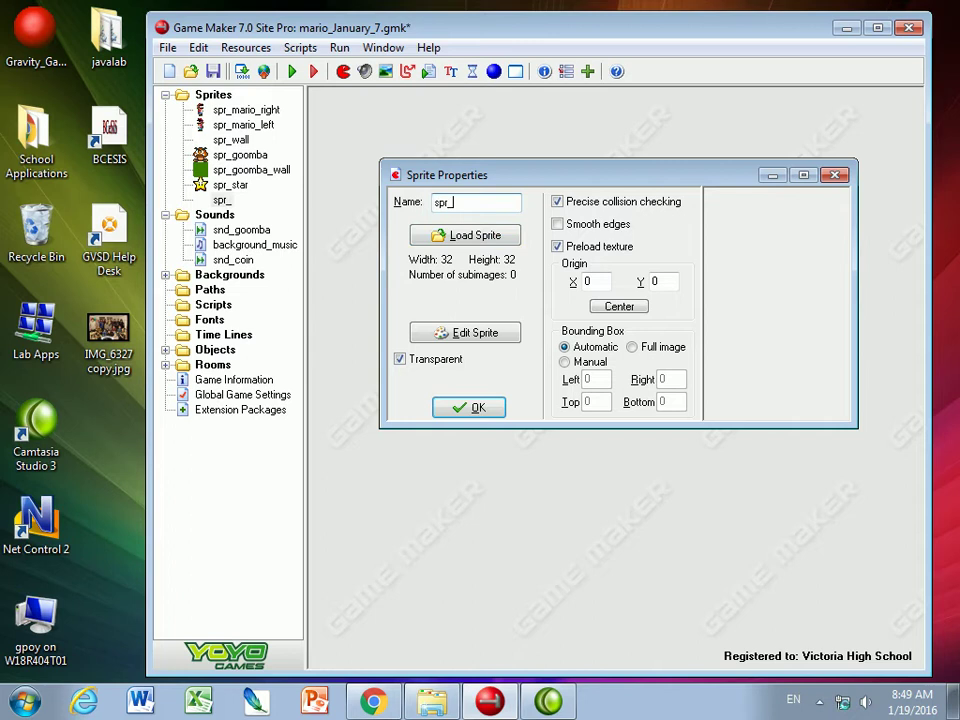
# In the sprite editor, start Add from Strip and choose Tileset.bmp
pyautogui.click(495, 338)
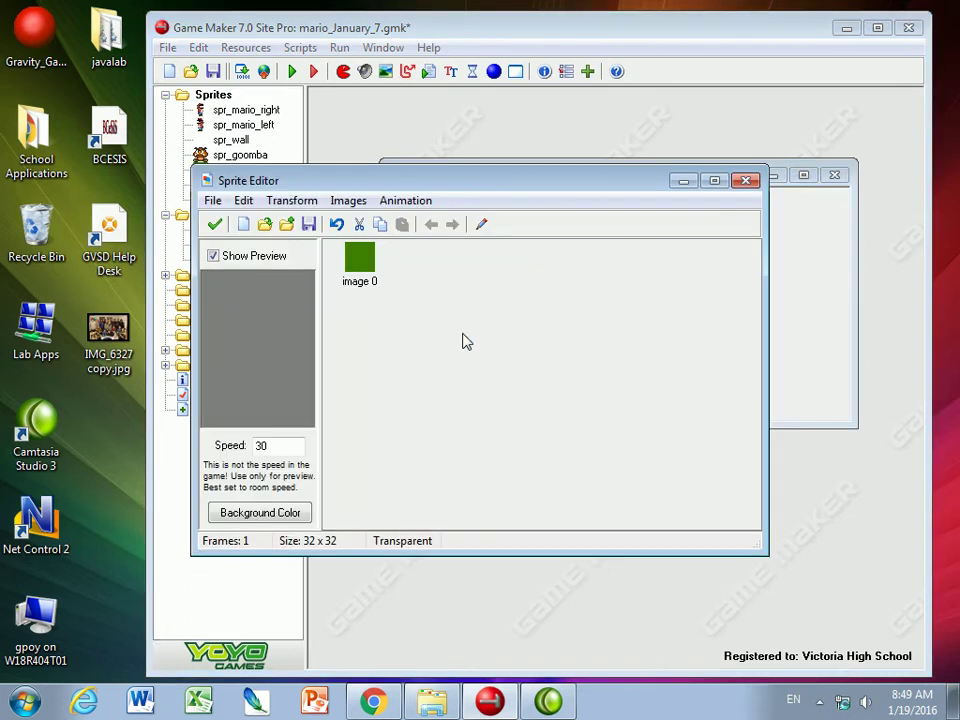
pyautogui.click(212, 201)
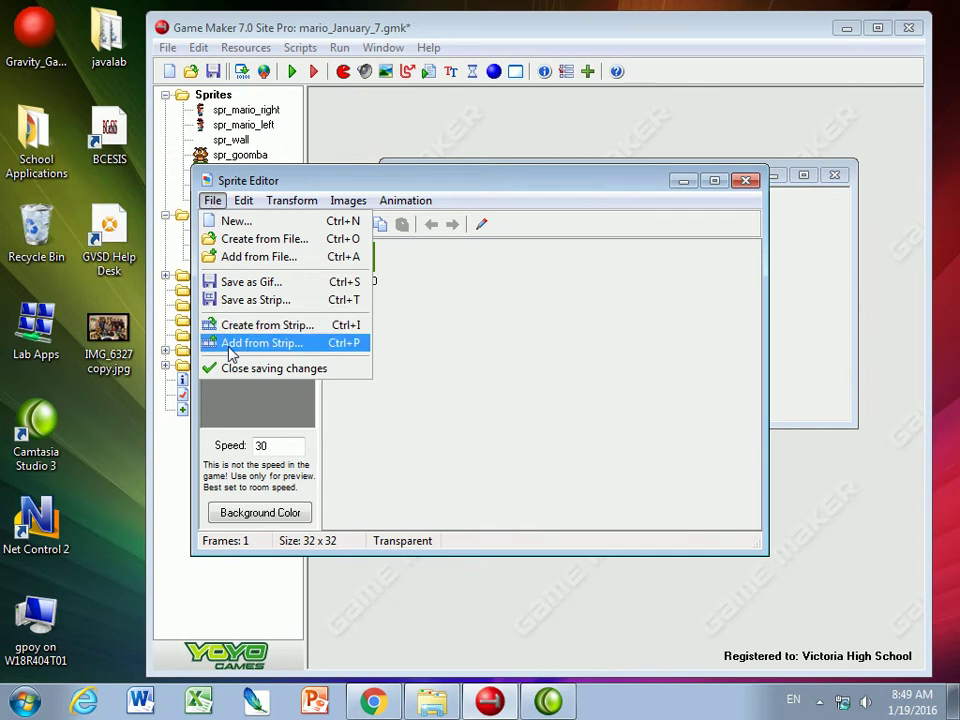
pyautogui.click(300, 325)
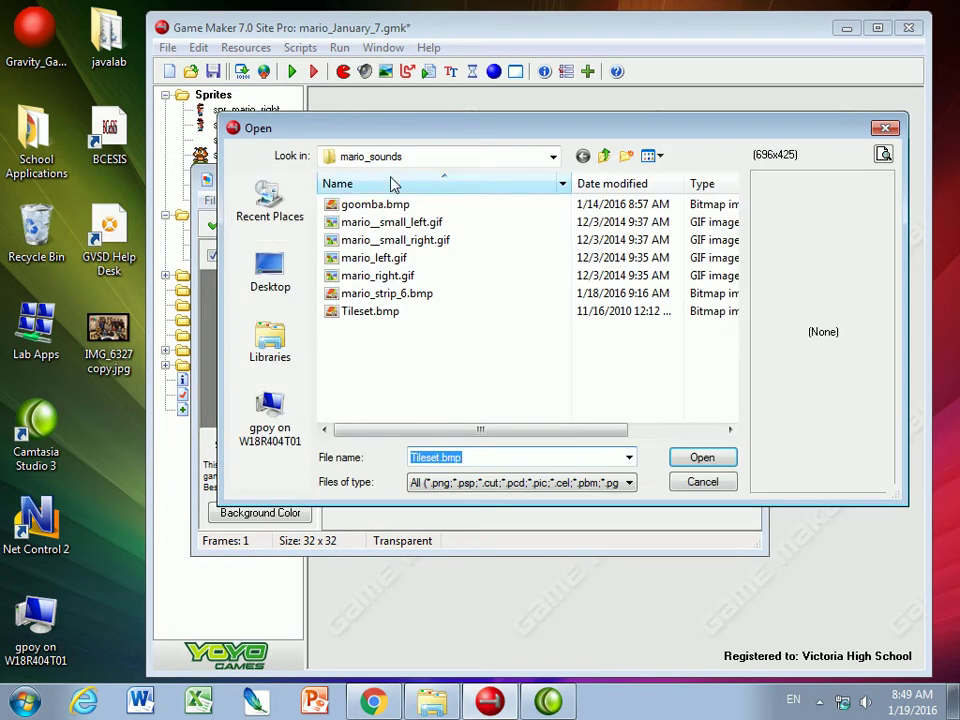
pyautogui.click(358, 312)
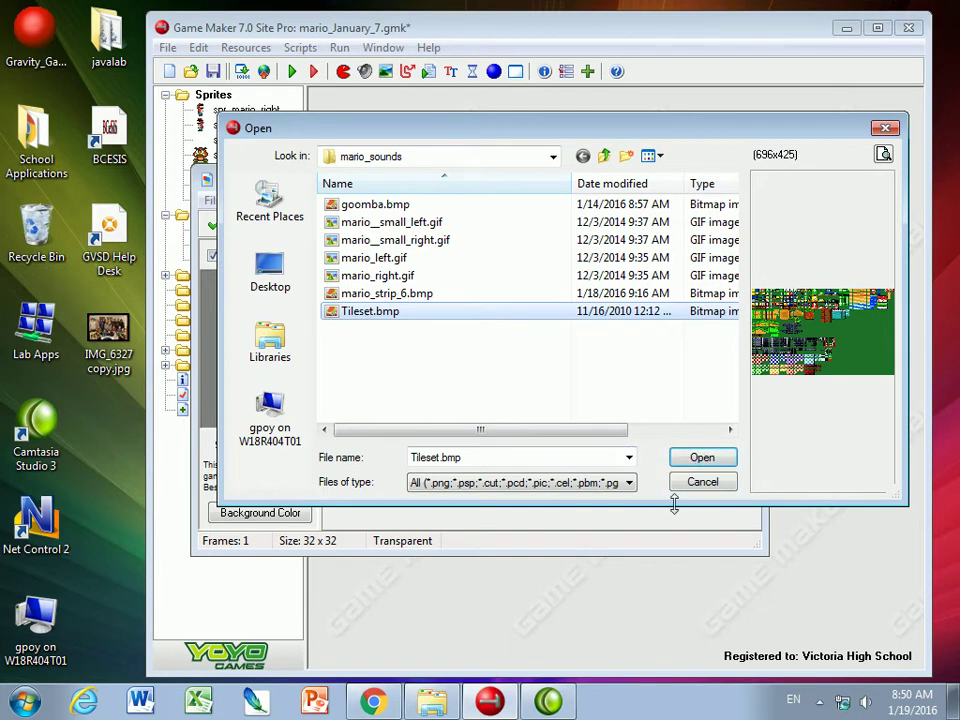
# Open Tileset.bmp as a strip with 4 images, 4 per row, each 16×16 pixels
pyautogui.click(702, 458)
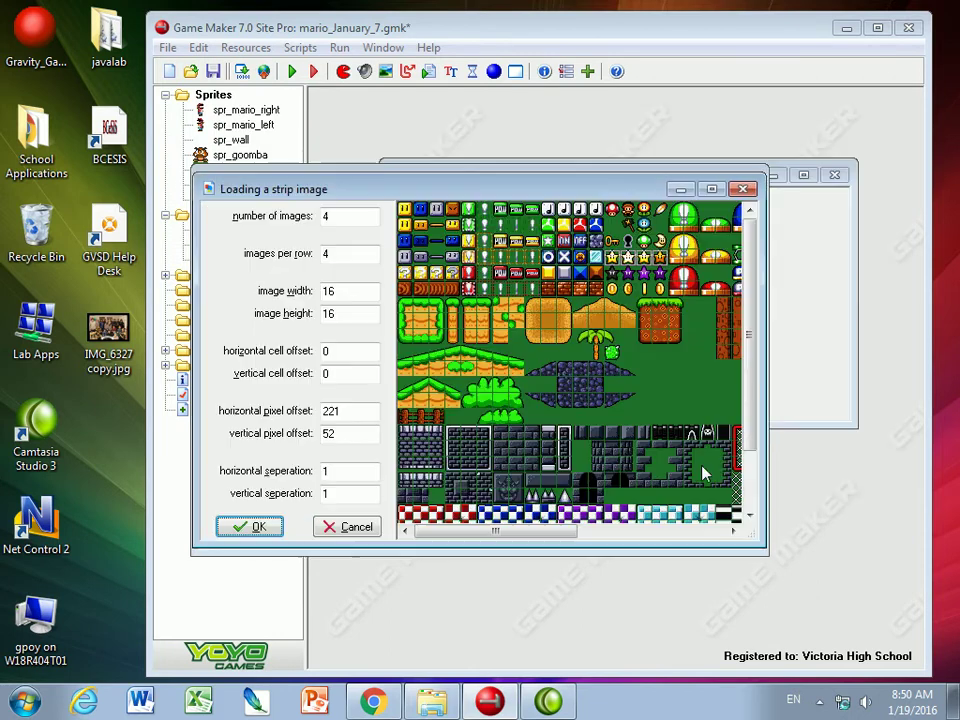
pyautogui.doubleClick(376, 218)
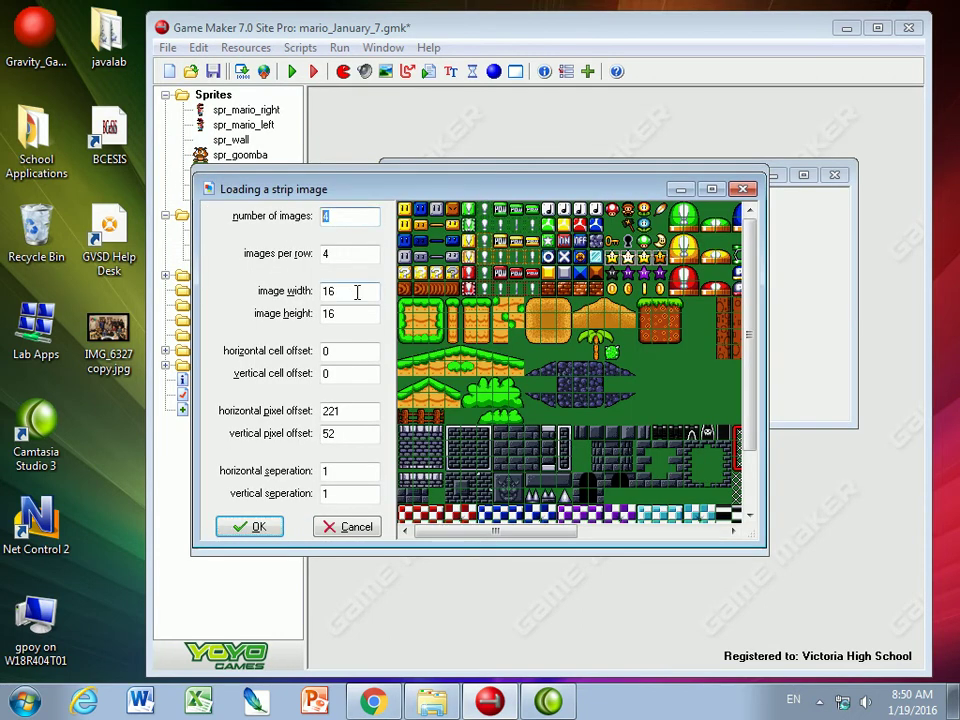
pyautogui.doubleClick(334, 255)
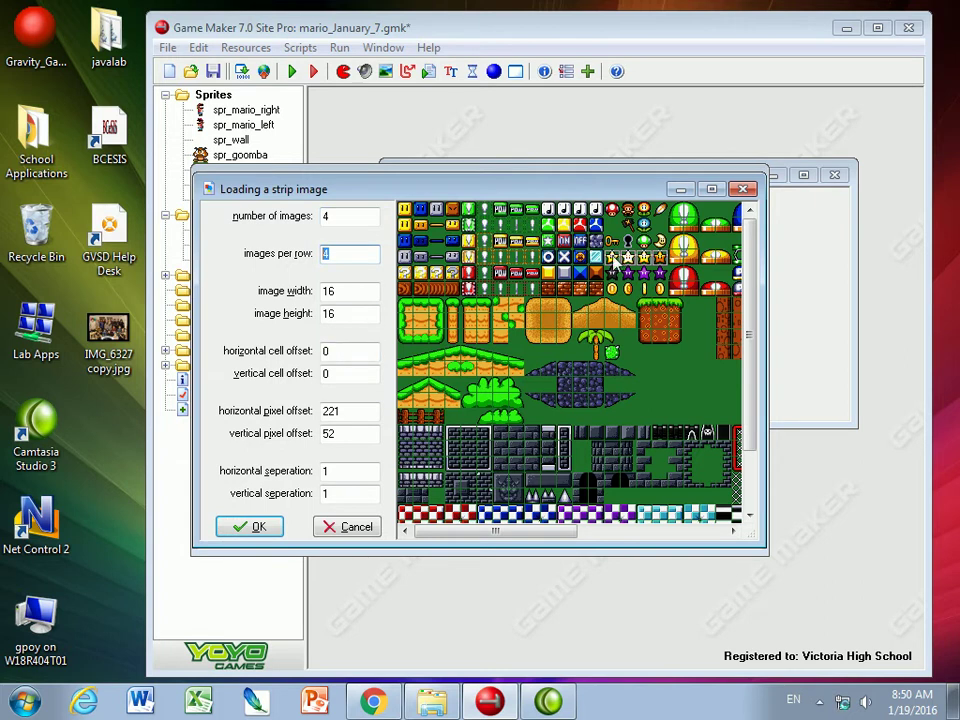
pyautogui.moveTo(645, 303); pyautogui.dragTo(404, 210)
pyautogui.doubleClick(345, 434)
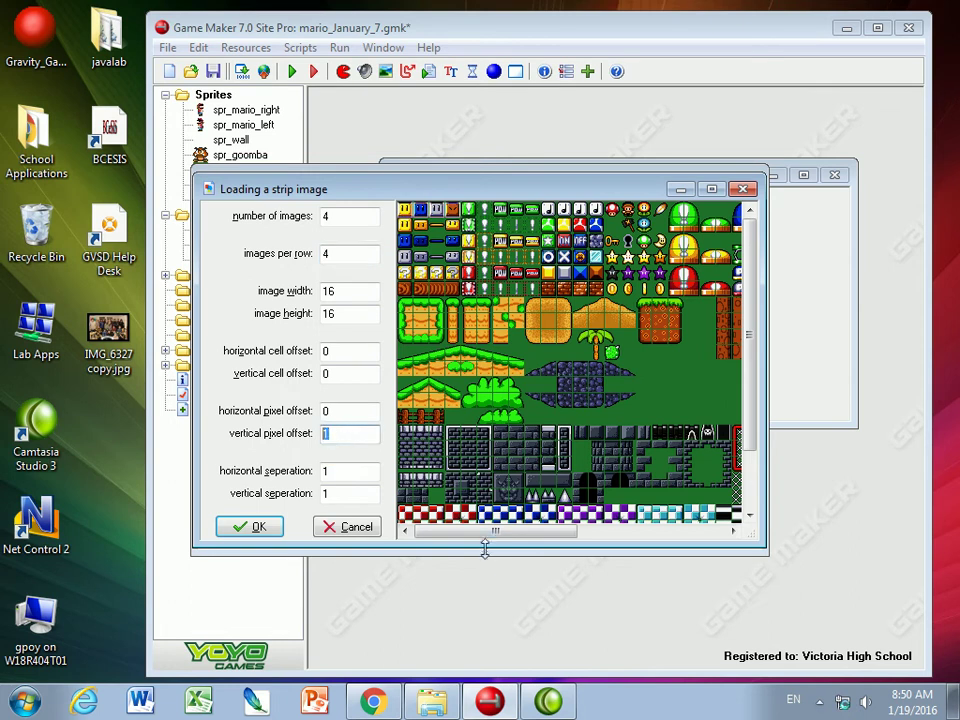
pyautogui.write('0')
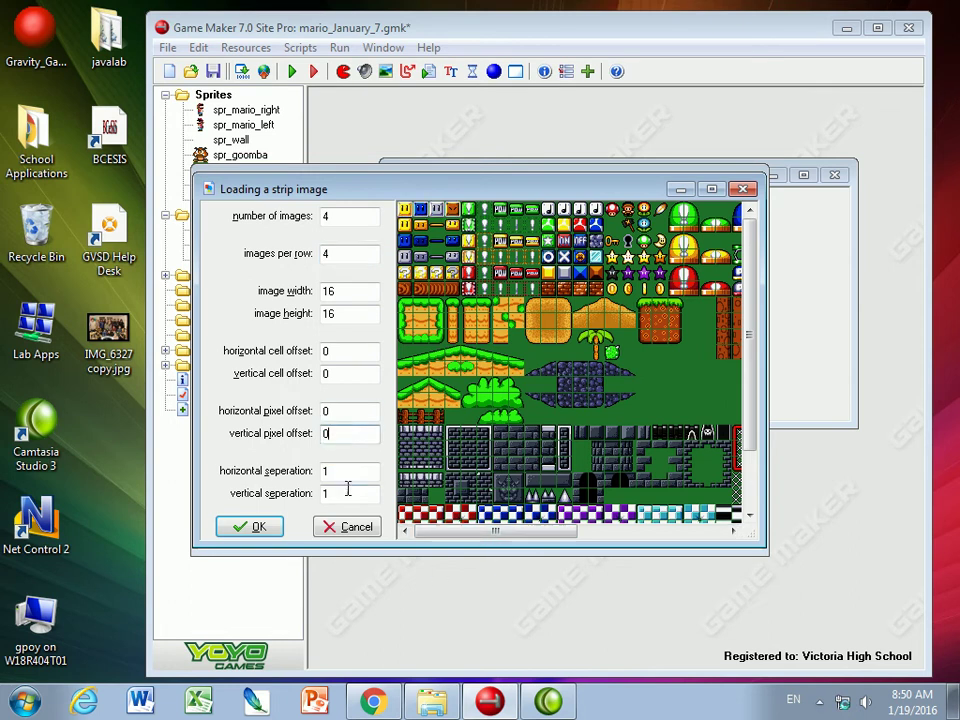
pyautogui.press('Tab')
pyautogui.press('Tab')
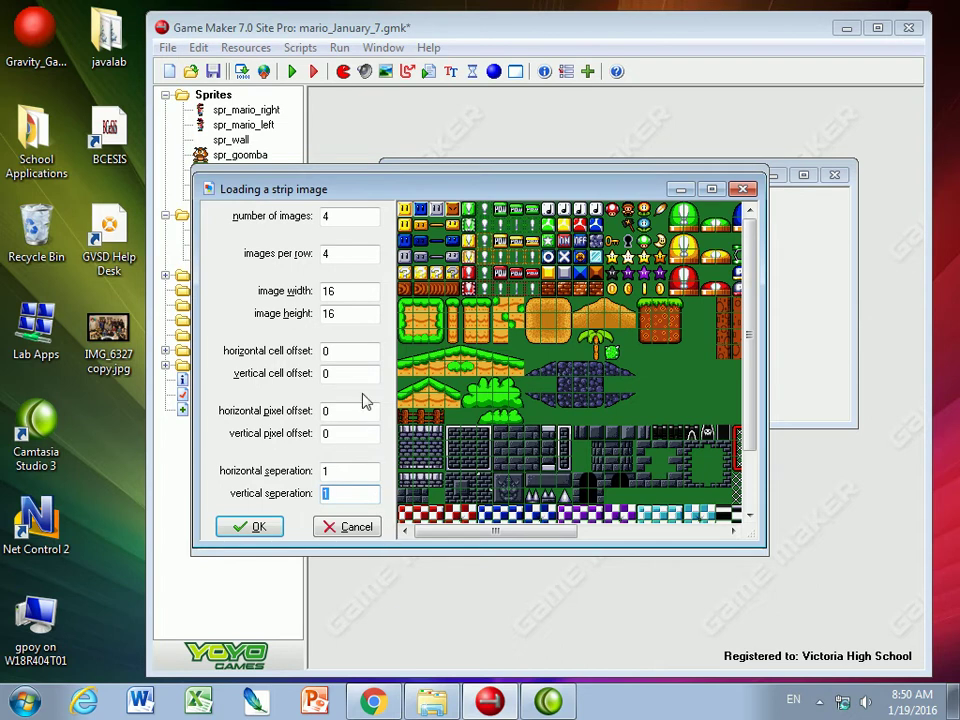
pyautogui.click(338, 291)
pyautogui.doubleClick(338, 291)
pyautogui.doubleClick(349, 313)
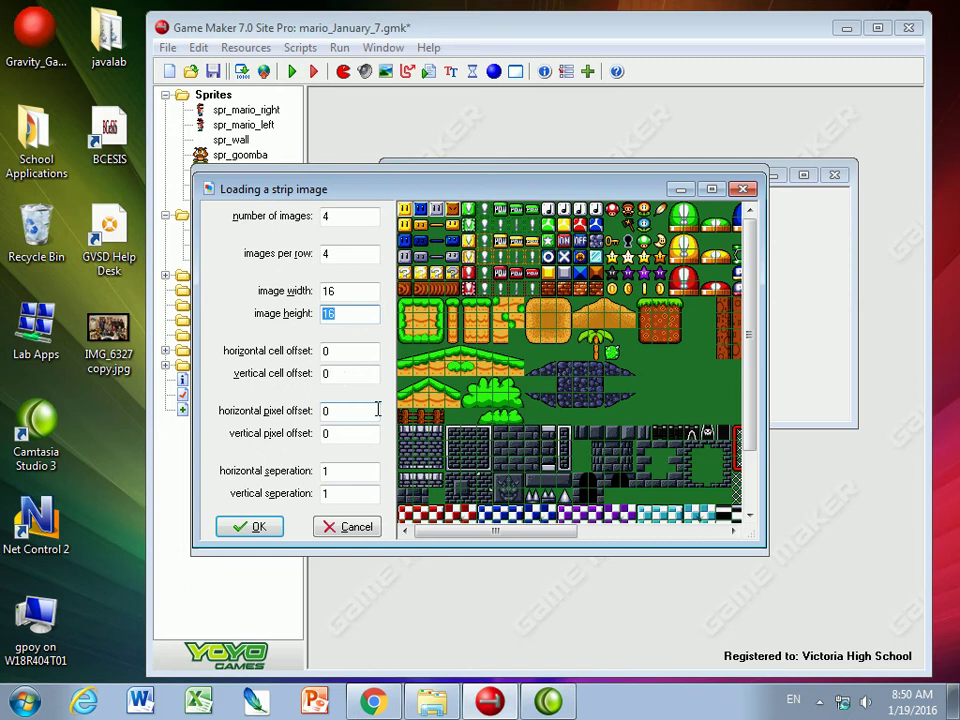
pyautogui.doubleClick(322, 253)
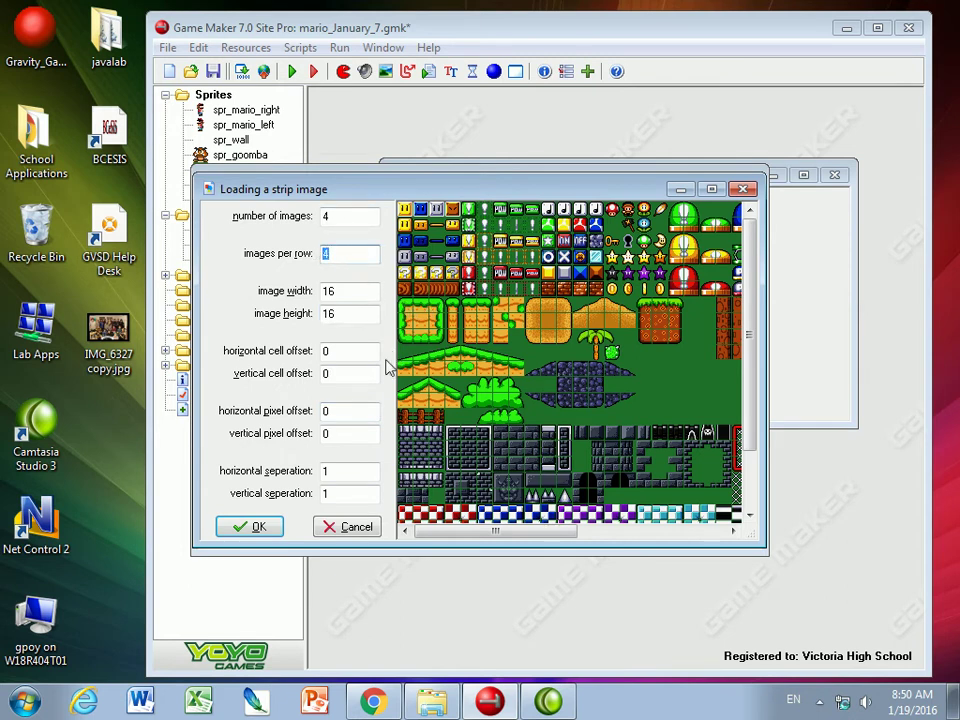
# Set 1-pixel separation and move the strip start onto the coin tiles at offset 221, 85
pyautogui.click(337, 493)
pyautogui.click(406, 213)
pyautogui.click(402, 205)
pyautogui.click(399, 205)
pyautogui.click(401, 202)
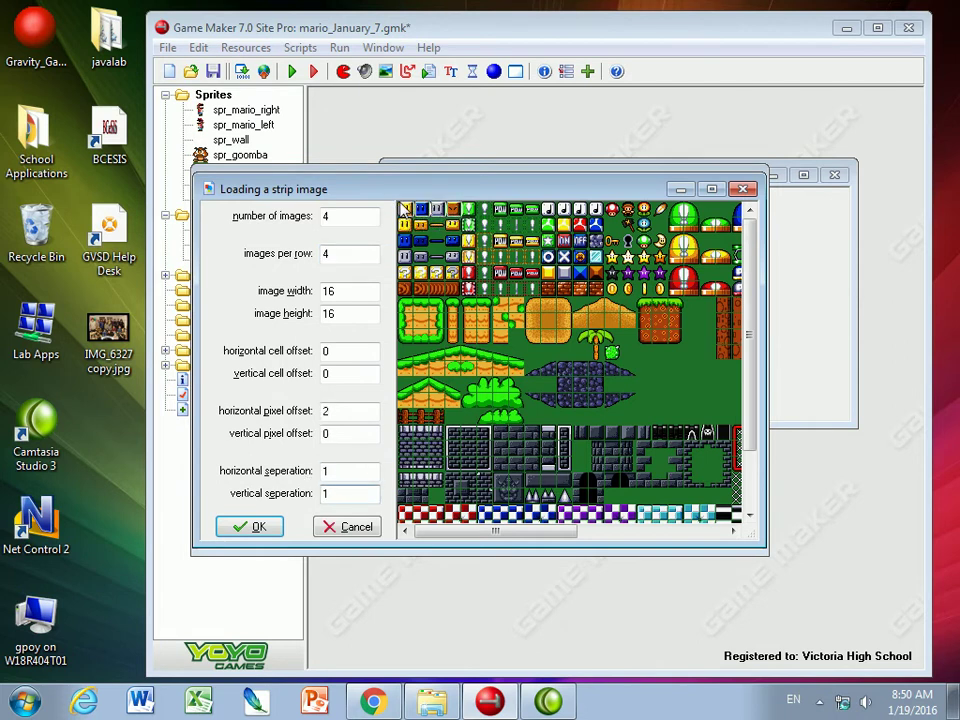
pyautogui.click(400, 203)
pyautogui.moveTo(402, 206); pyautogui.dragTo(609, 289)
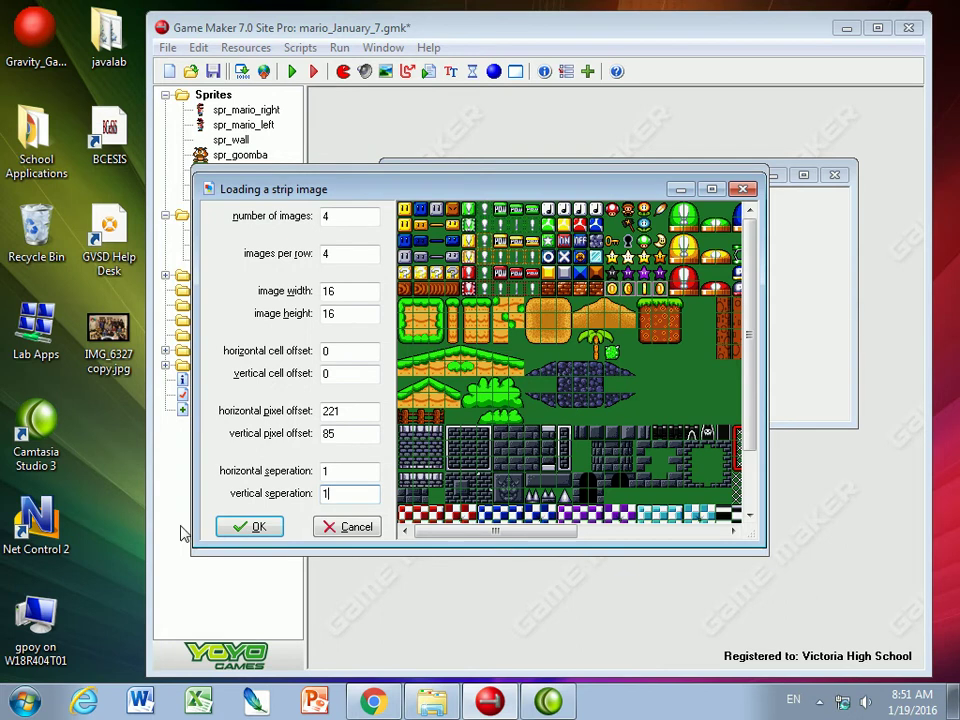
# Import the four coin frames into spr_coin and disable precise collision checking and texture preloading
pyautogui.click(248, 527)
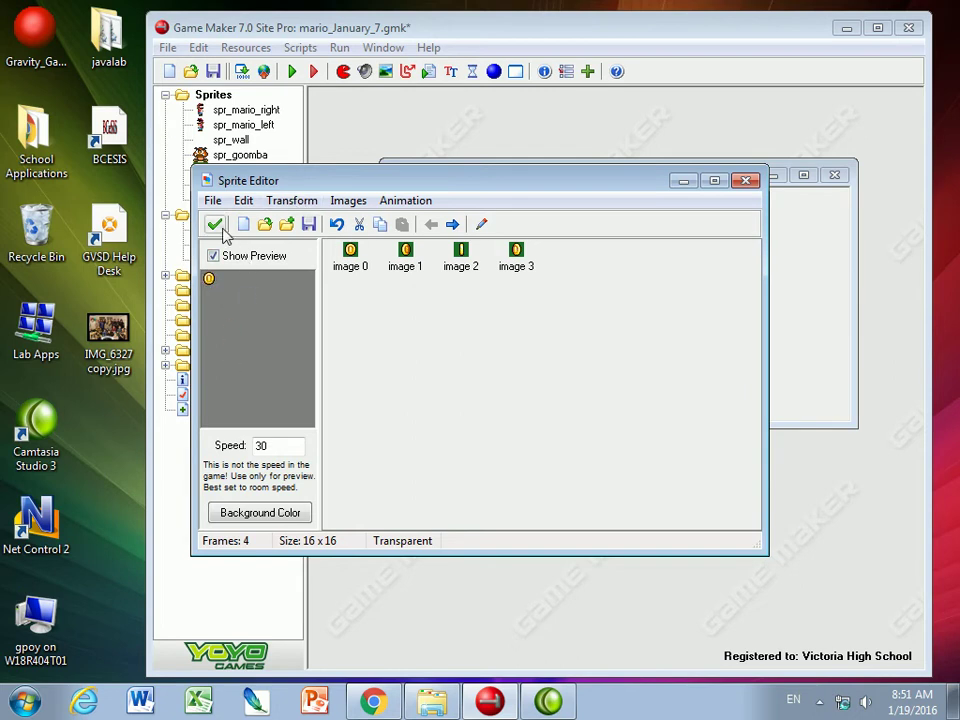
pyautogui.click(215, 226)
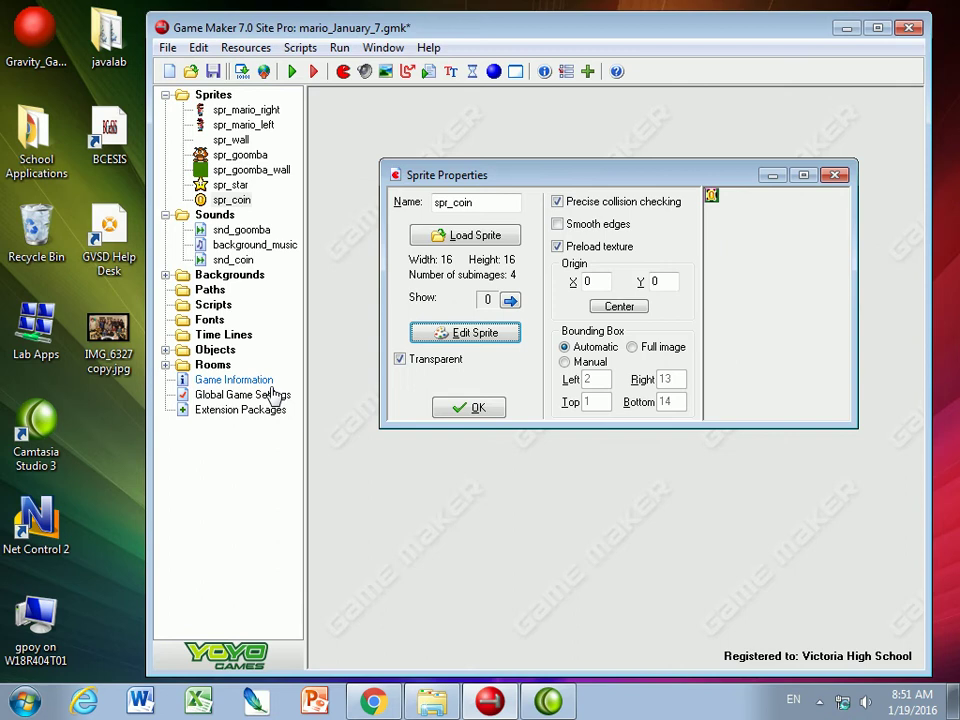
pyautogui.click(557, 201)
pyautogui.click(557, 246)
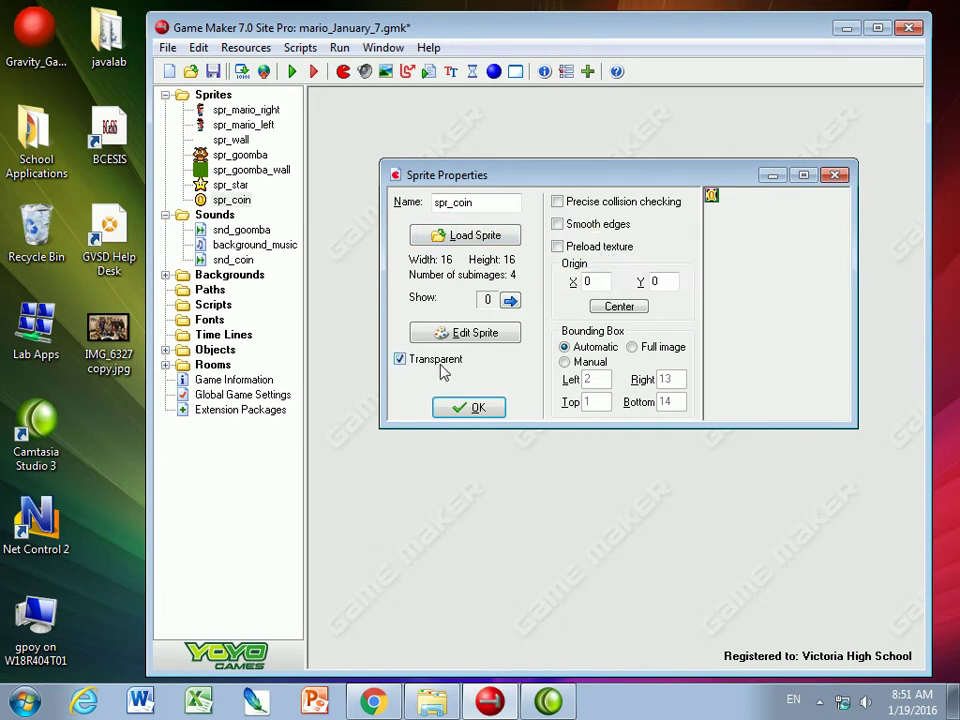
pyautogui.click(455, 334)
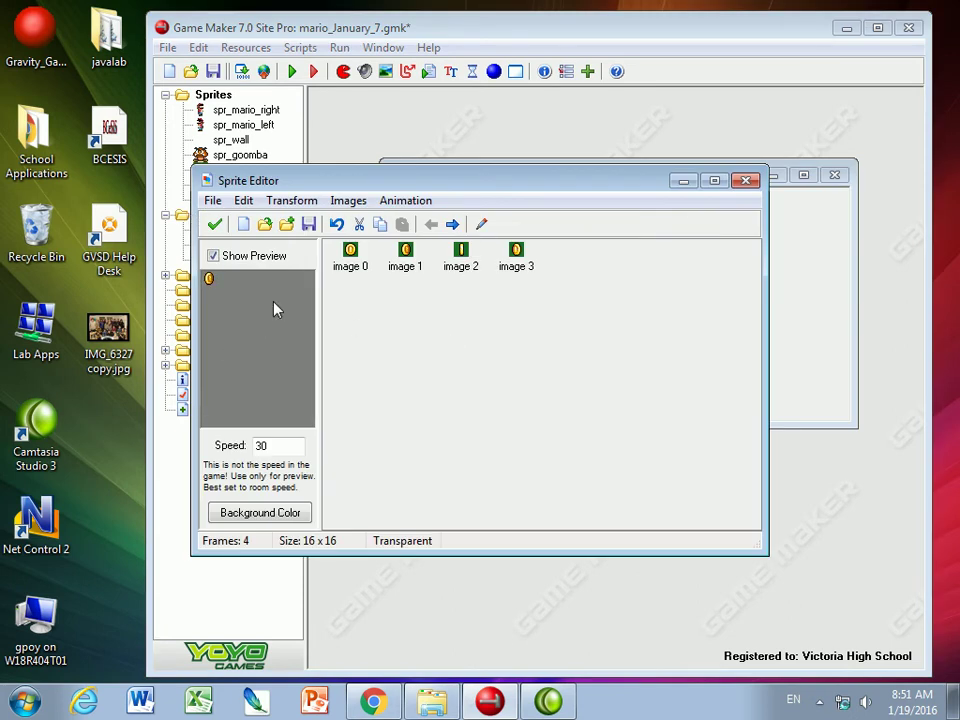
# Cancel a second Tileset.bmp strip import, then close the sprite editor and spr_coin properties
pyautogui.click(212, 200)
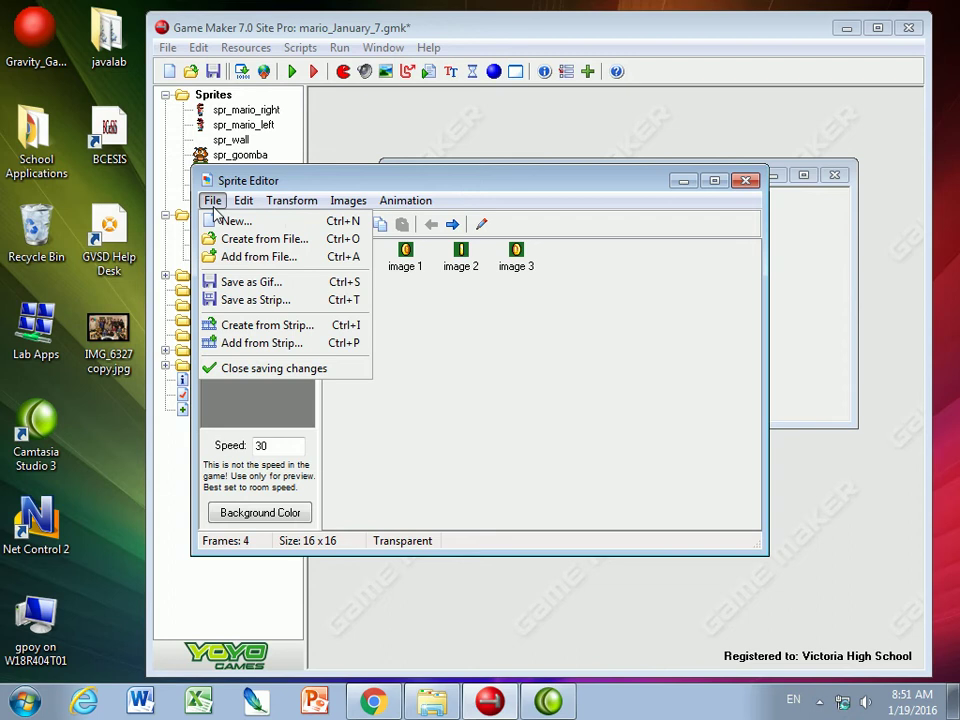
pyautogui.click(268, 330)
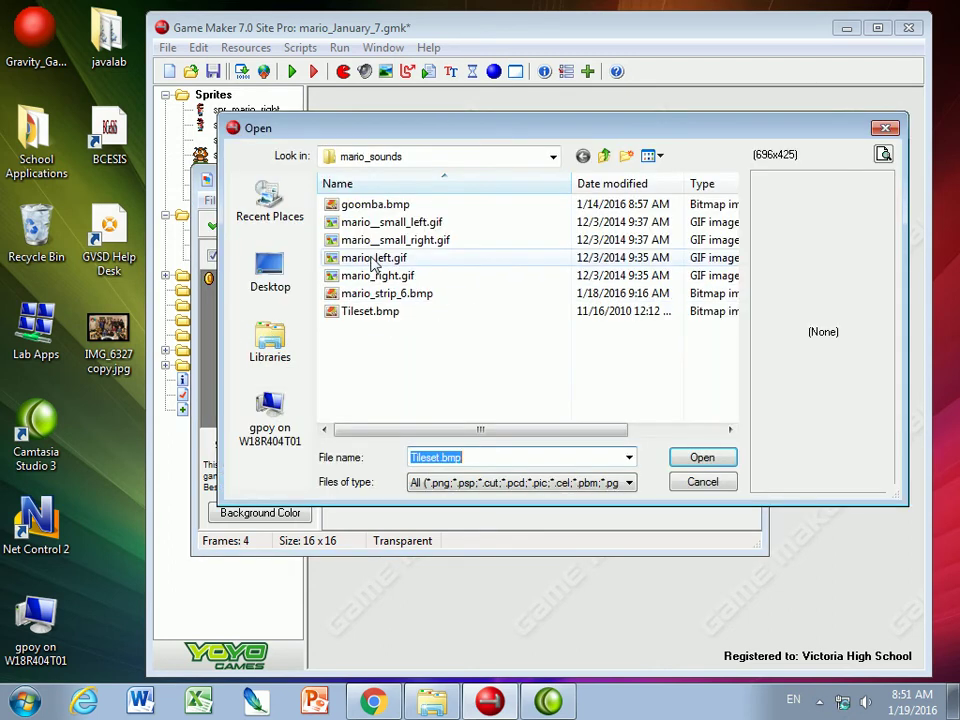
pyautogui.click(362, 311)
pyautogui.click(719, 484)
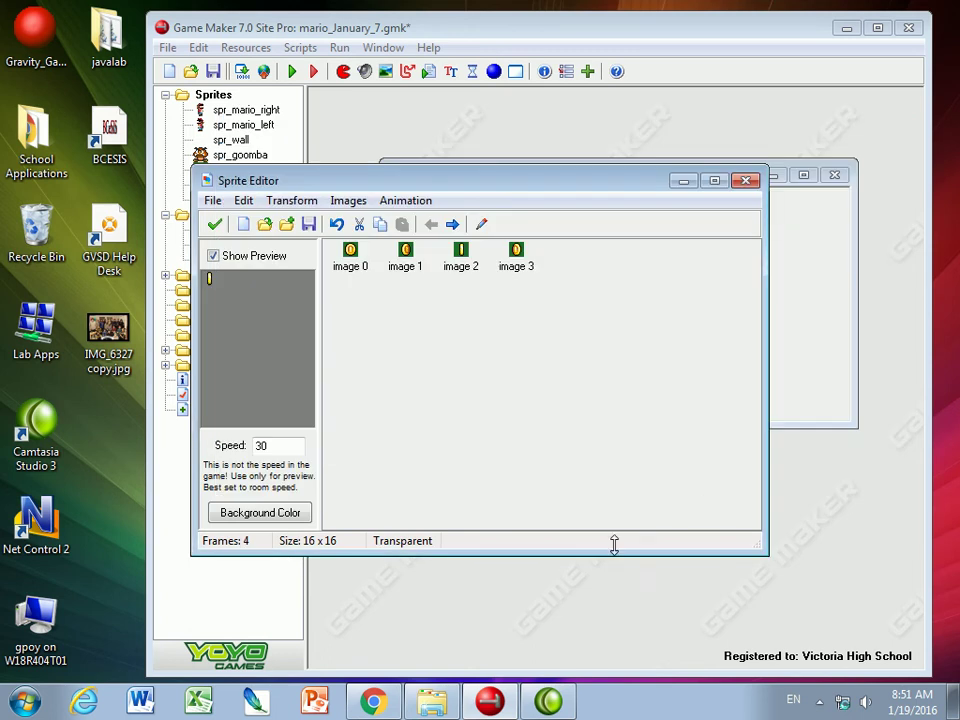
pyautogui.click(213, 224)
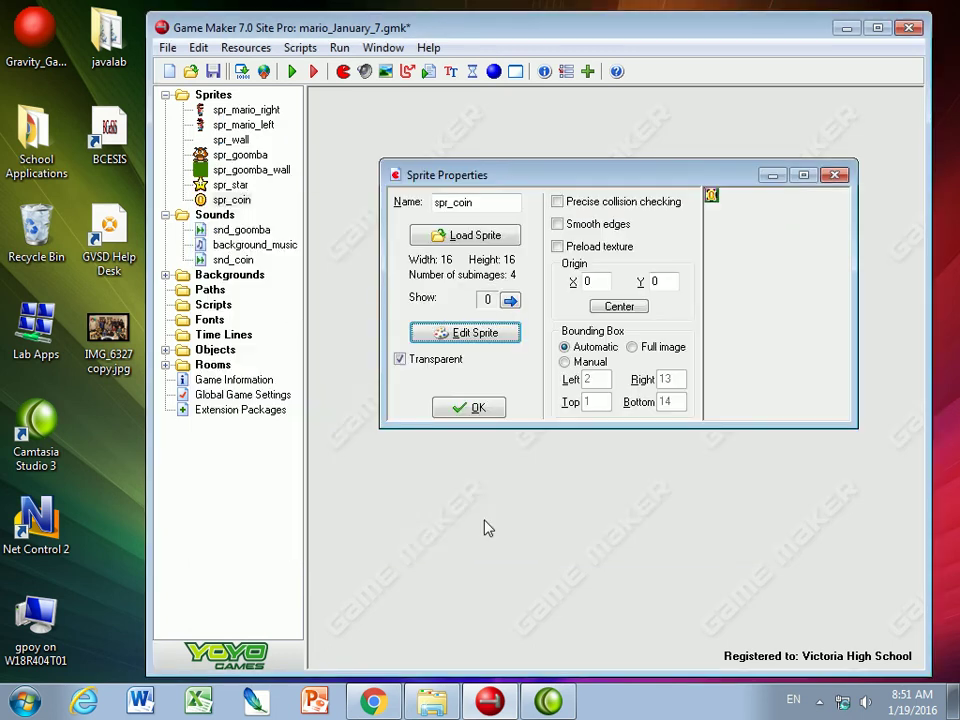
pyautogui.click(476, 410)
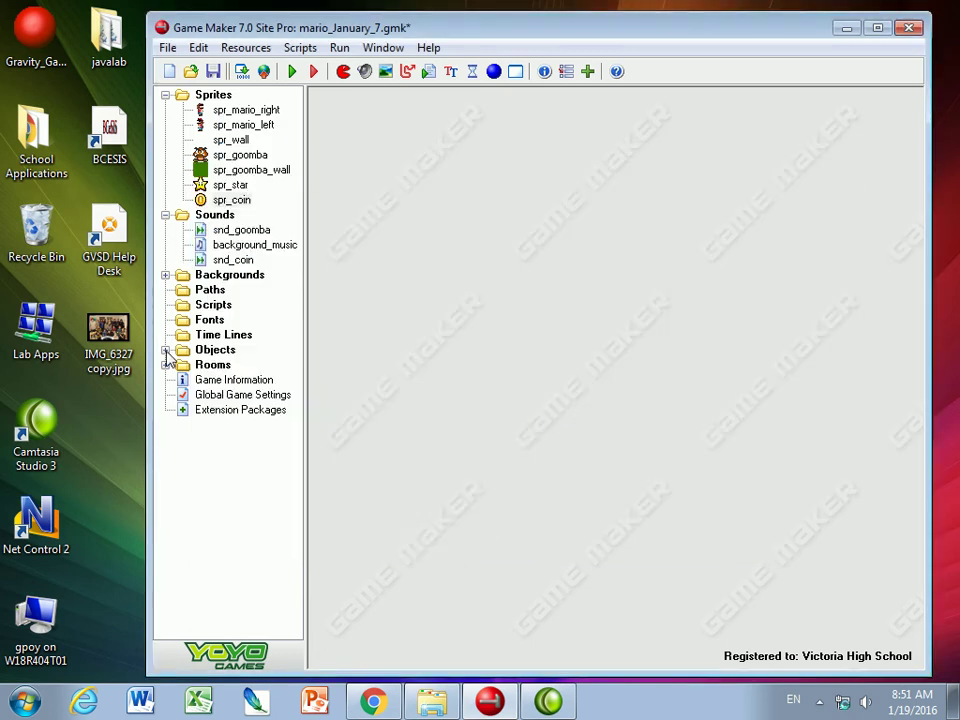
# Collapse Sprites and Sounds, then create object obj_coin using the spr_coin sprite
pyautogui.click(165, 95)
pyautogui.click(165, 110)
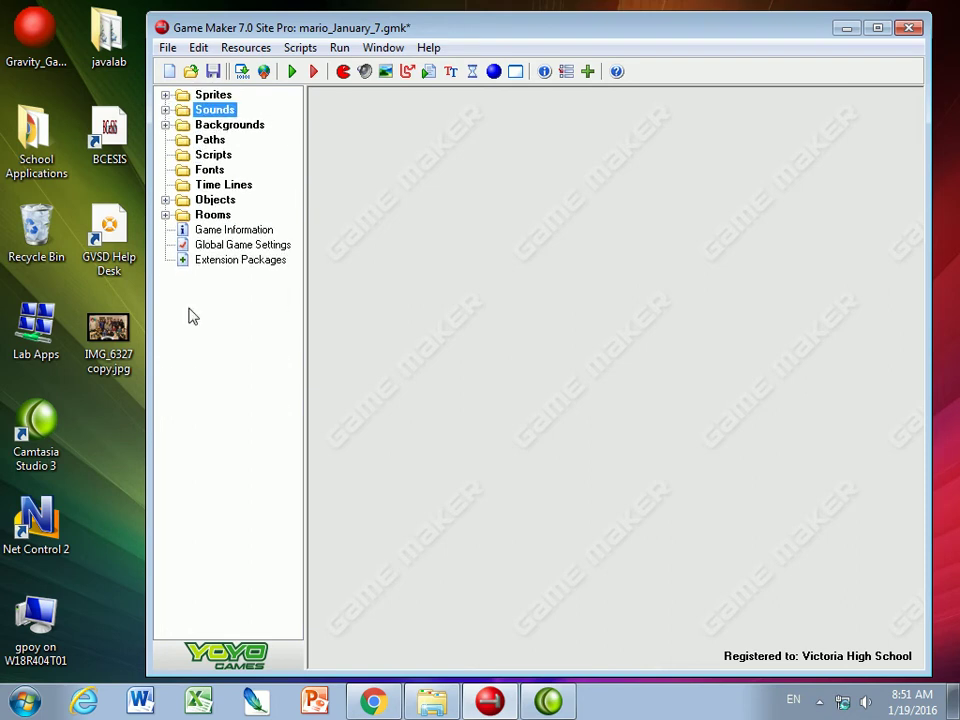
pyautogui.click(165, 200)
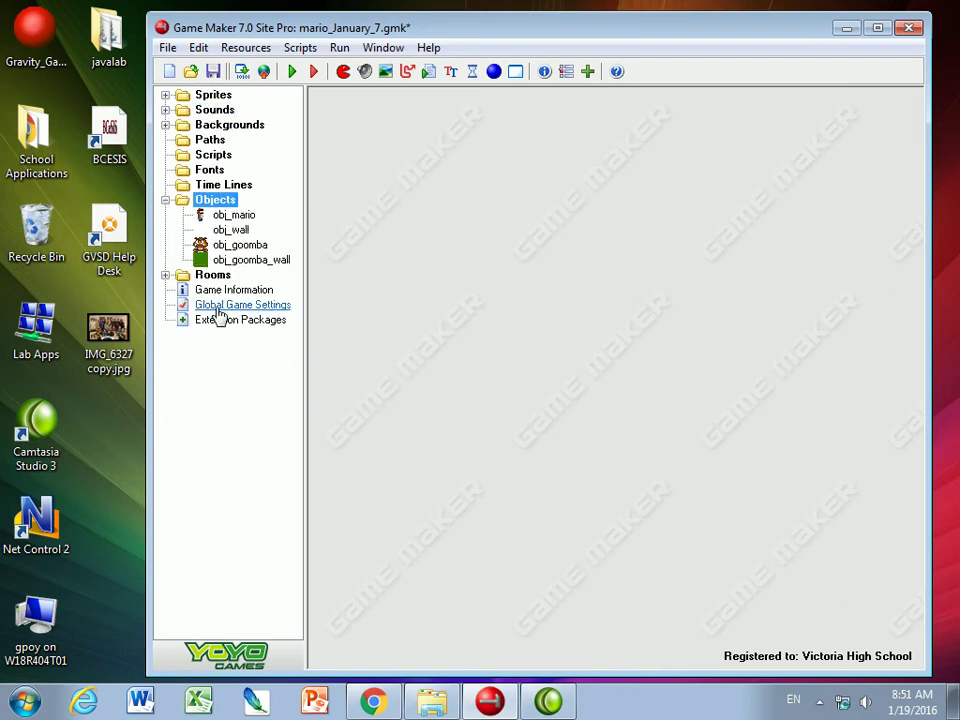
pyautogui.rightClick(216, 204)
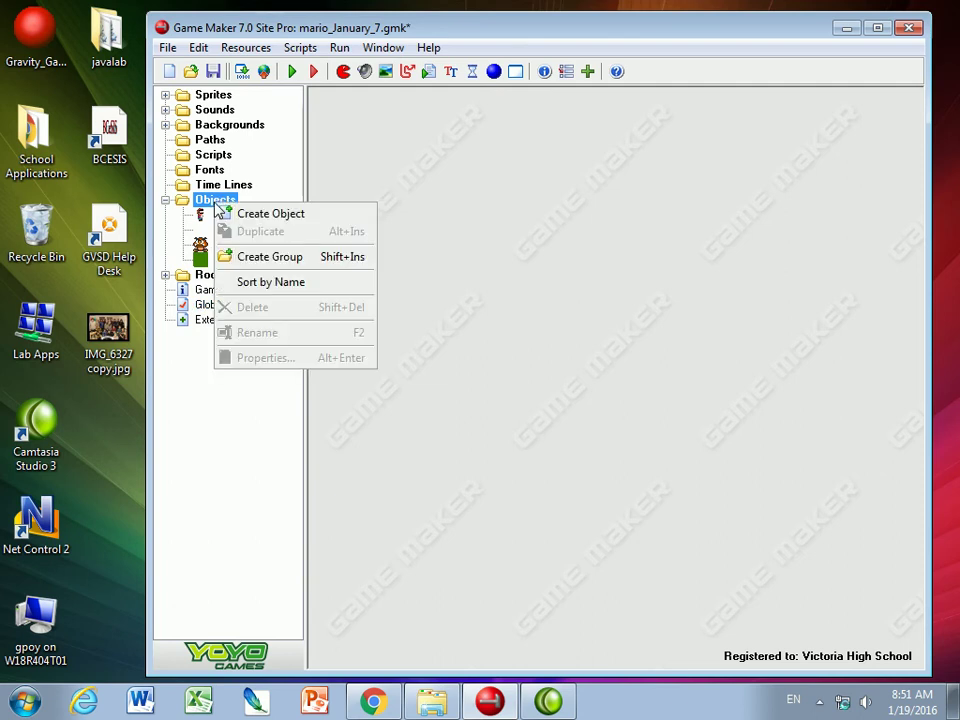
pyautogui.click(267, 214)
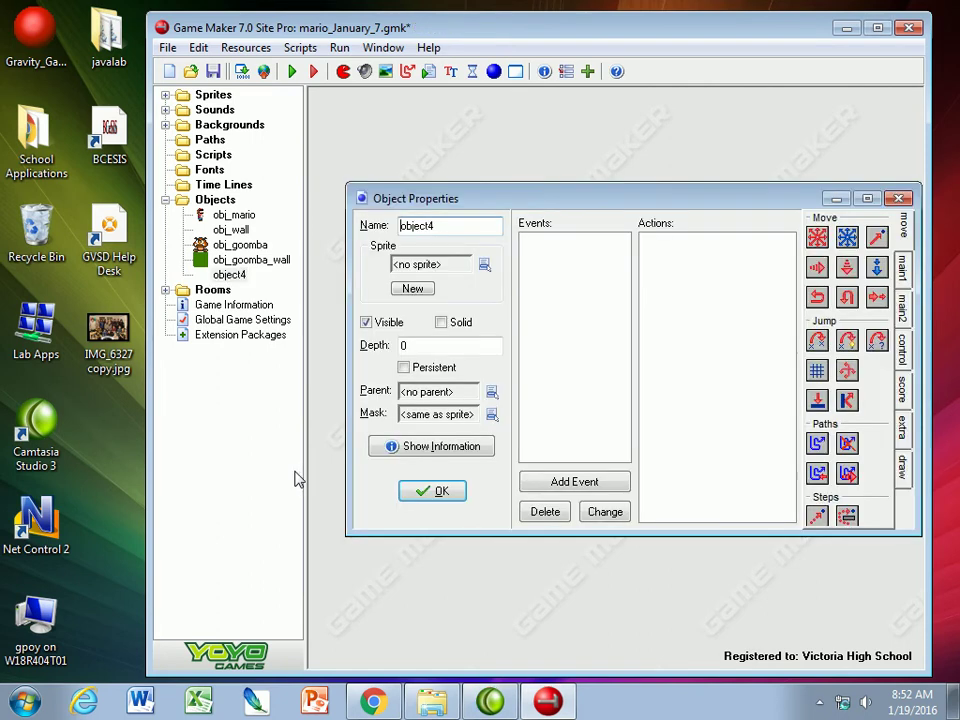
pyautogui.doubleClick(436, 226)
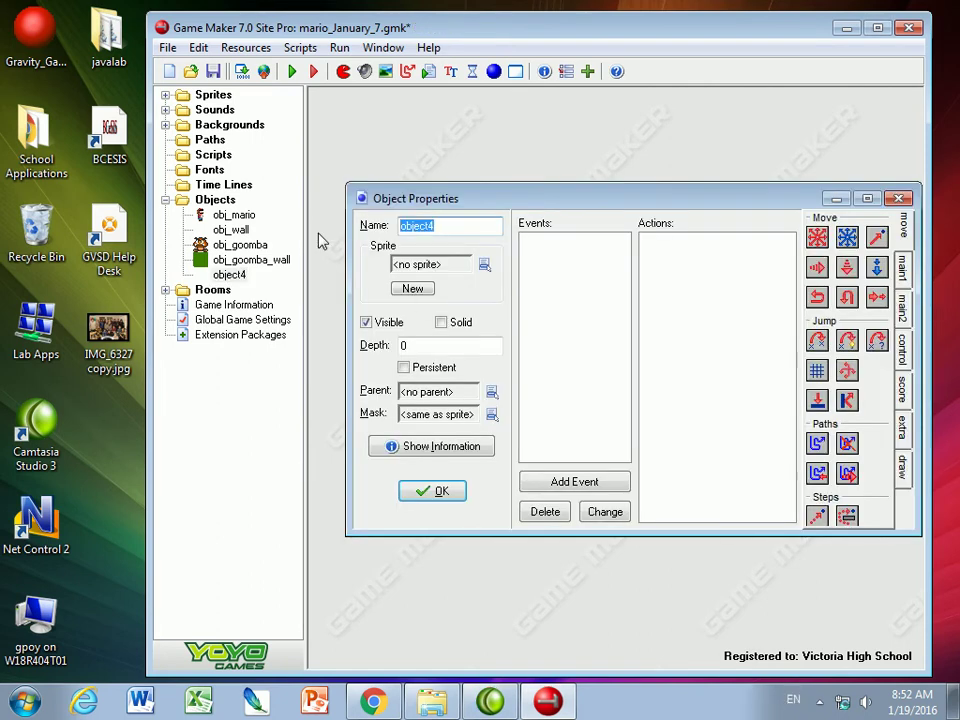
pyautogui.write('obj_coin')
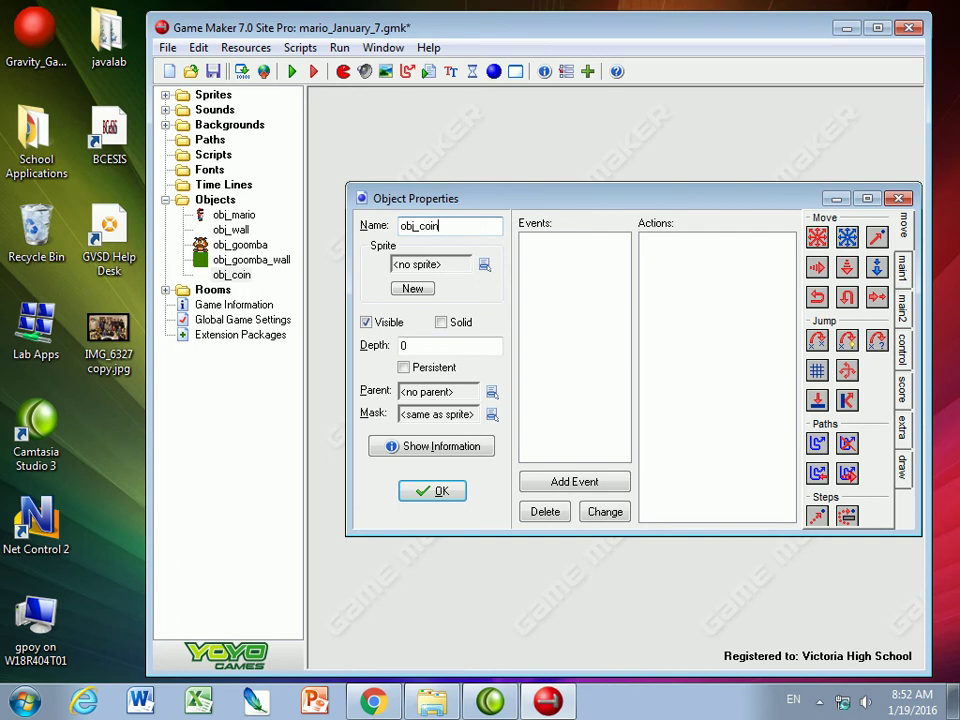
pyautogui.click(484, 264)
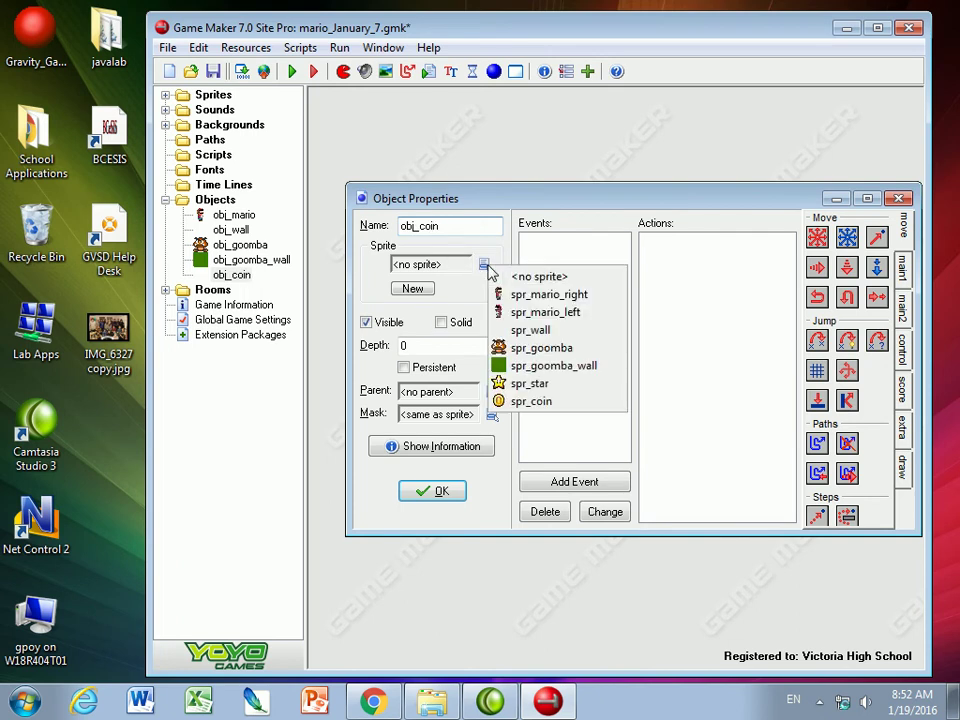
pyautogui.click(519, 404)
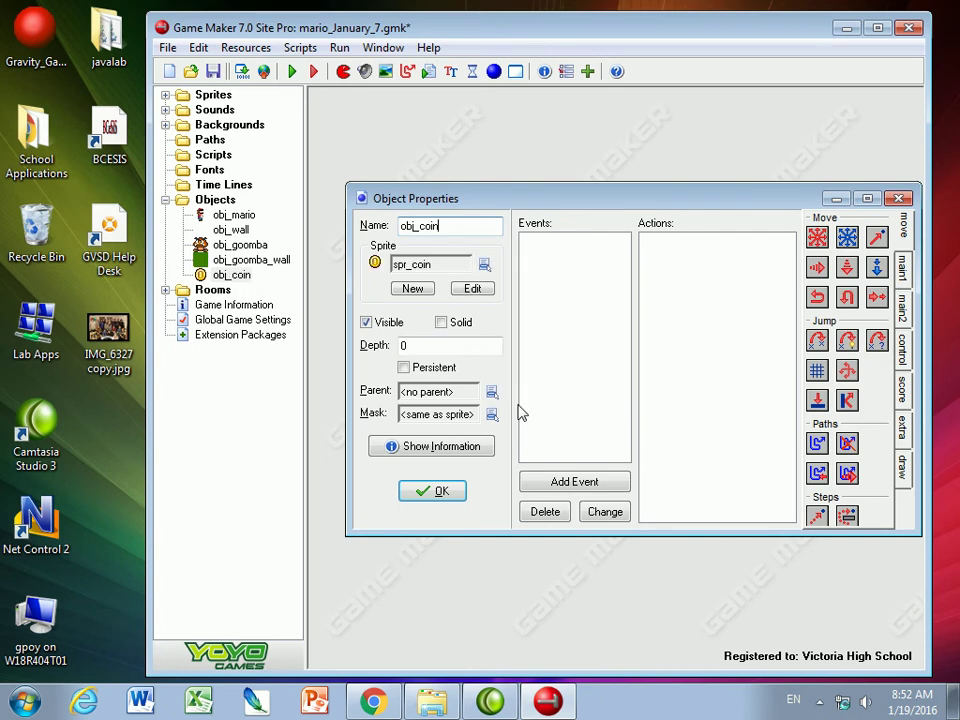
# Add an obj_mario collision event to obj_coin with a relative Set Score of 10
pyautogui.click(559, 487)
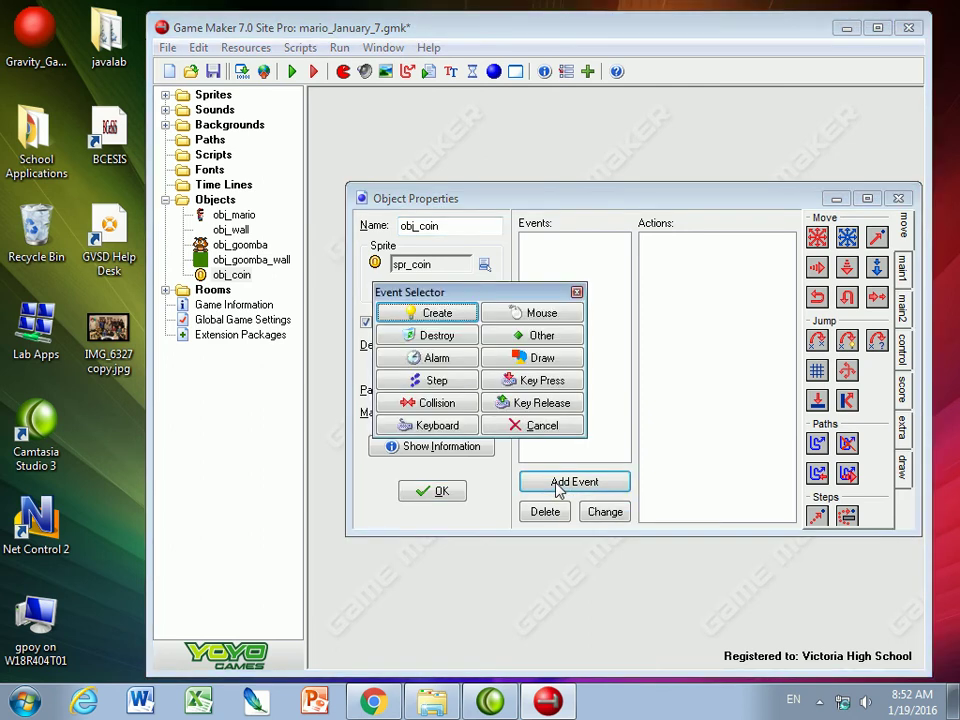
pyautogui.click(418, 406)
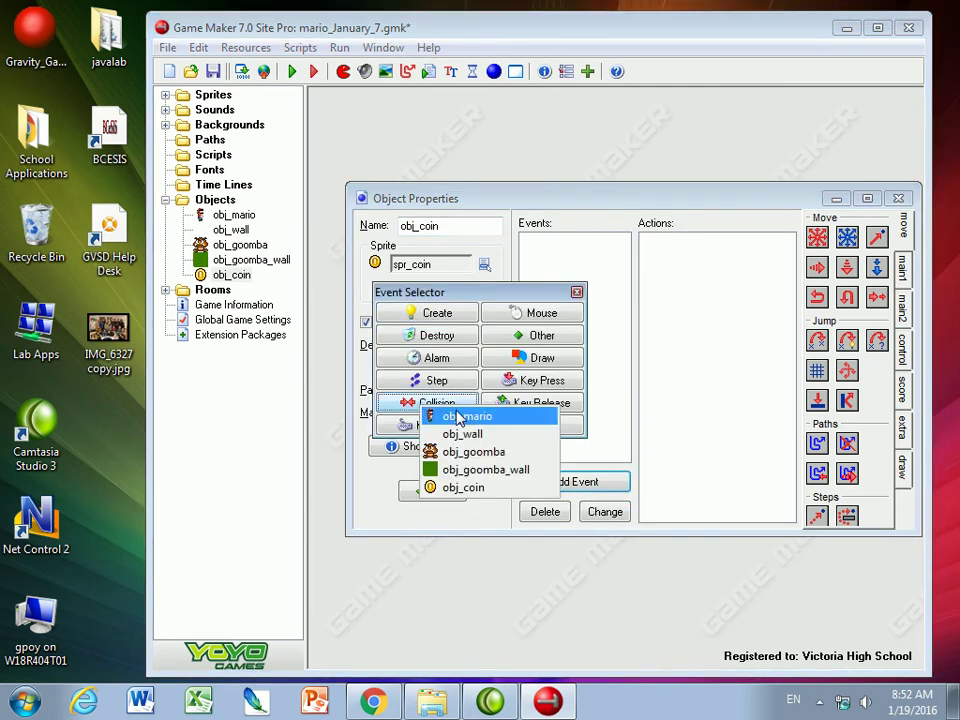
pyautogui.click(466, 418)
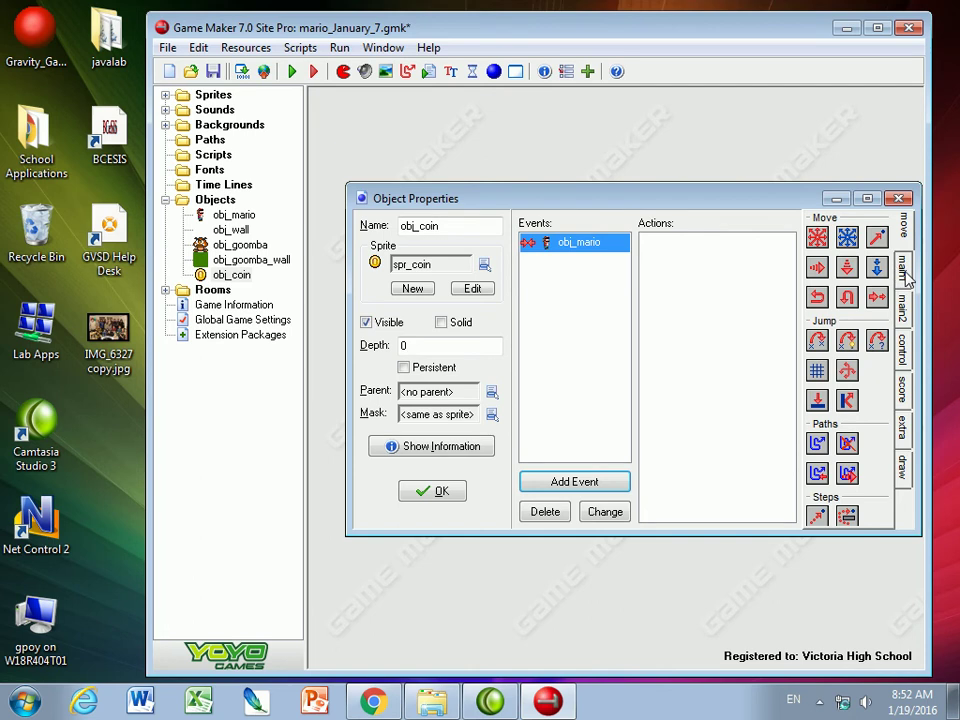
pyautogui.click(903, 390)
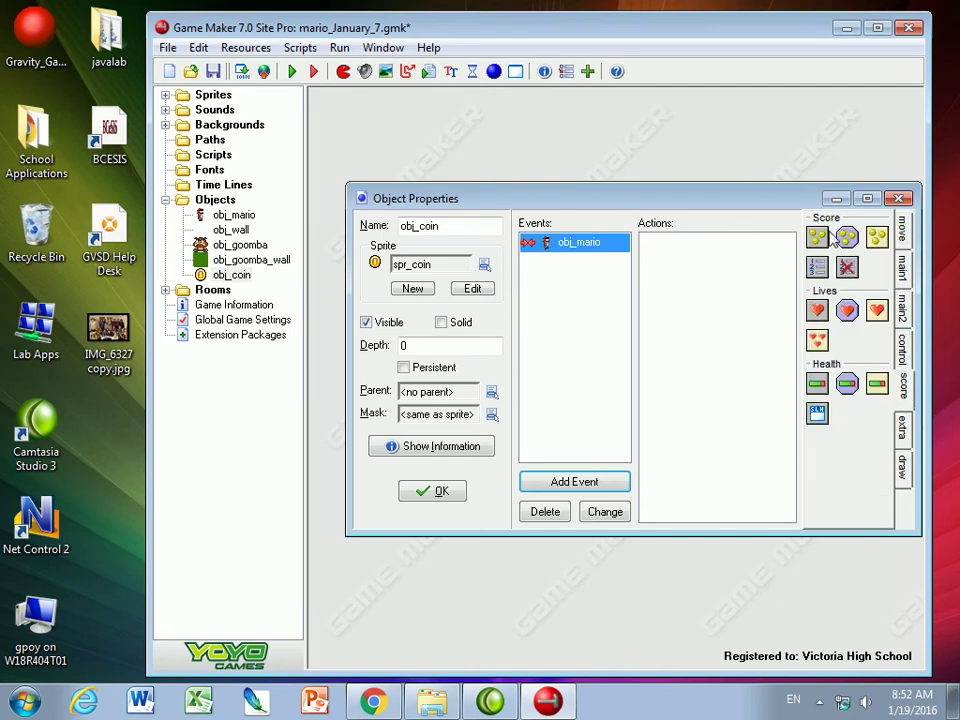
pyautogui.moveTo(817, 237); pyautogui.dragTo(690, 377)
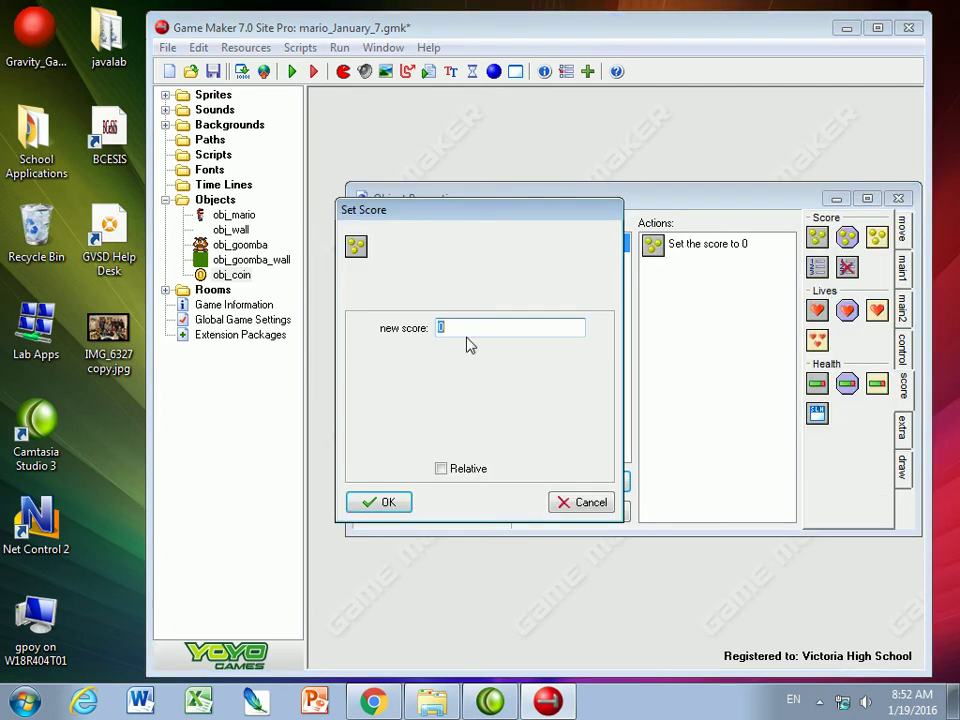
pyautogui.write('10')
pyautogui.click(389, 504)
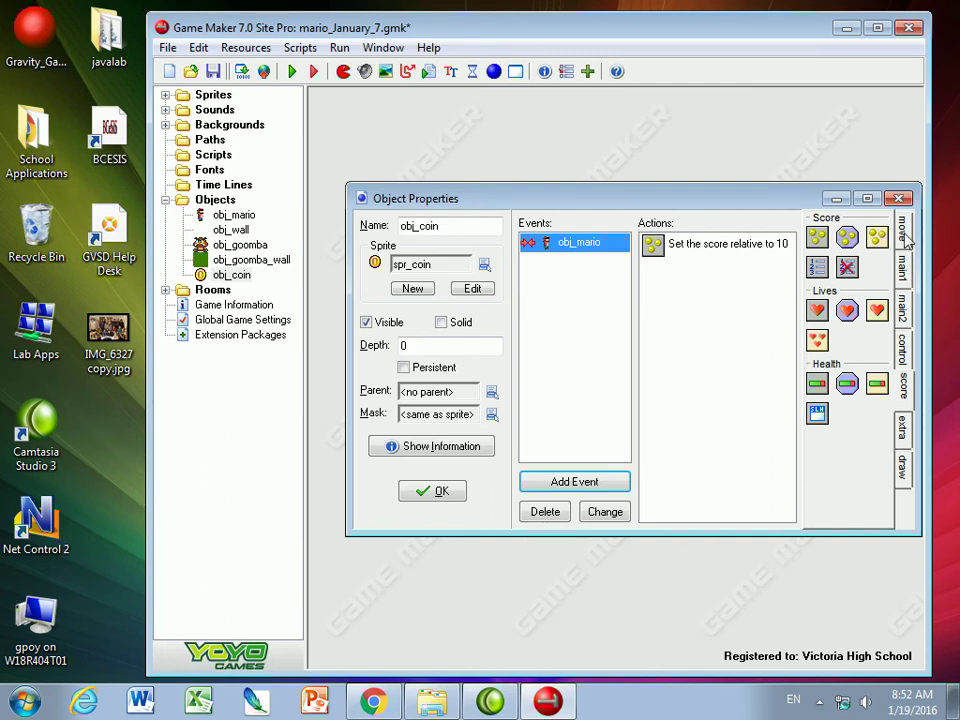
# Add a Play Sound action to the collision event that plays snd_coin
pyautogui.click(906, 267)
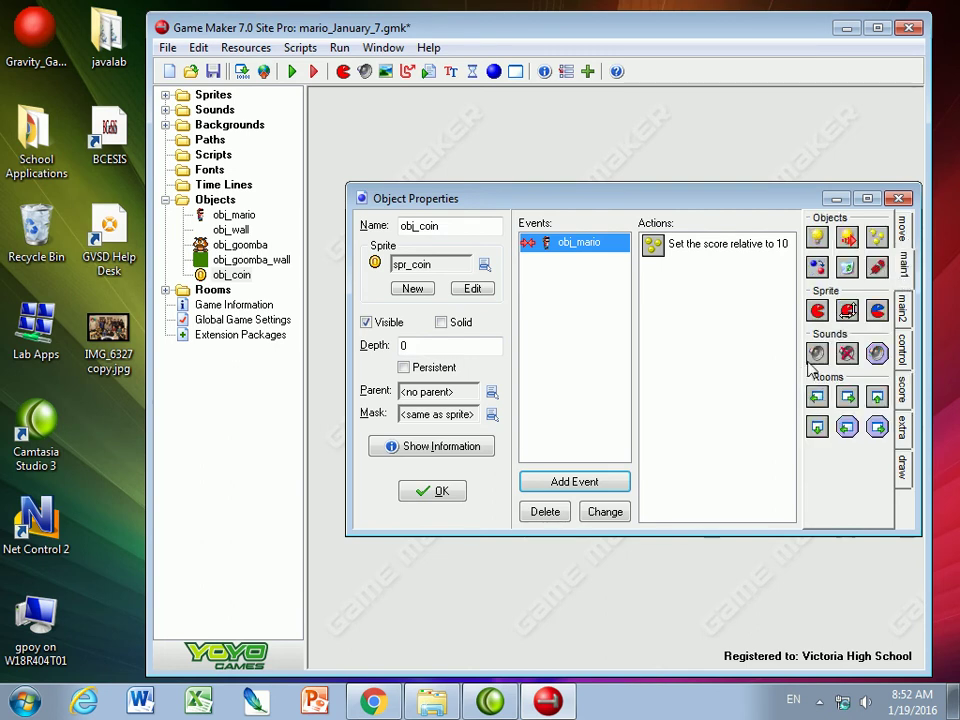
pyautogui.moveTo(817, 353); pyautogui.dragTo(686, 300)
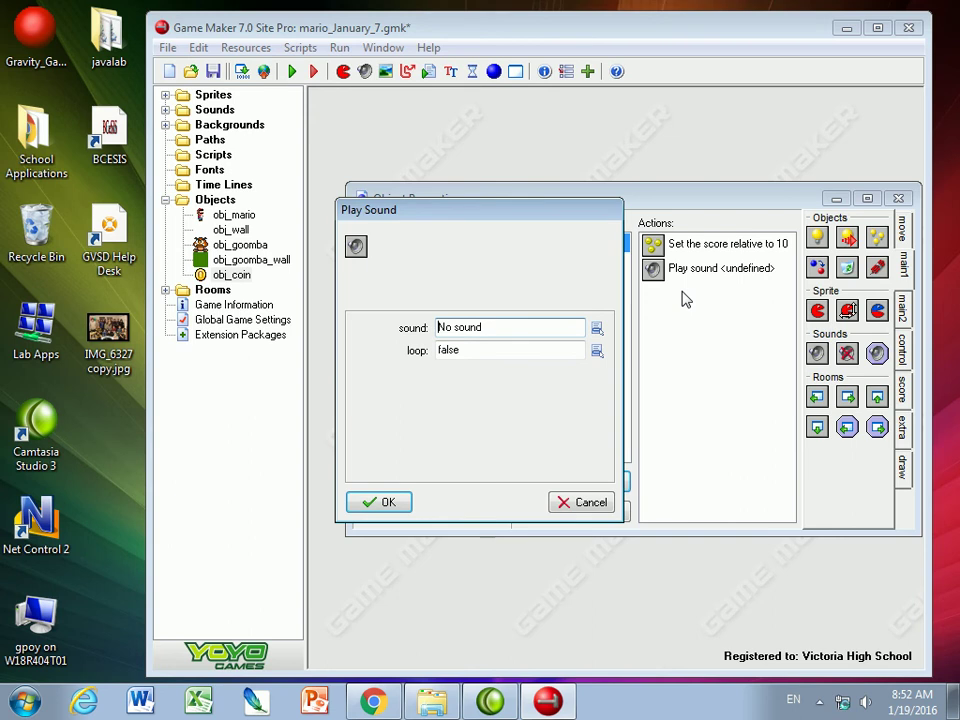
pyautogui.click(598, 328)
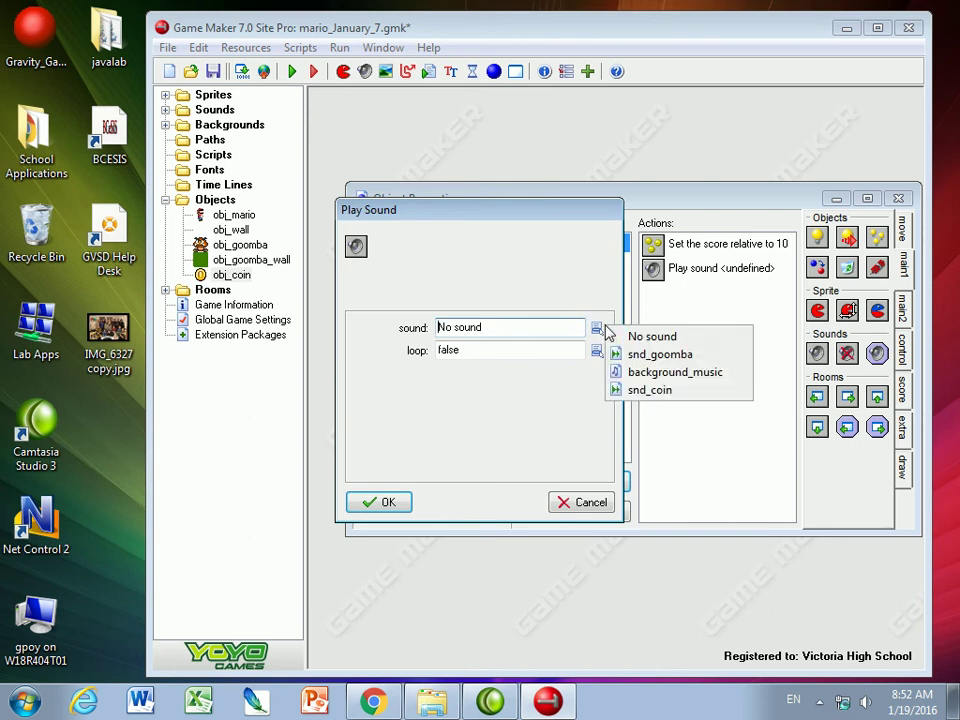
pyautogui.click(634, 390)
pyautogui.click(376, 503)
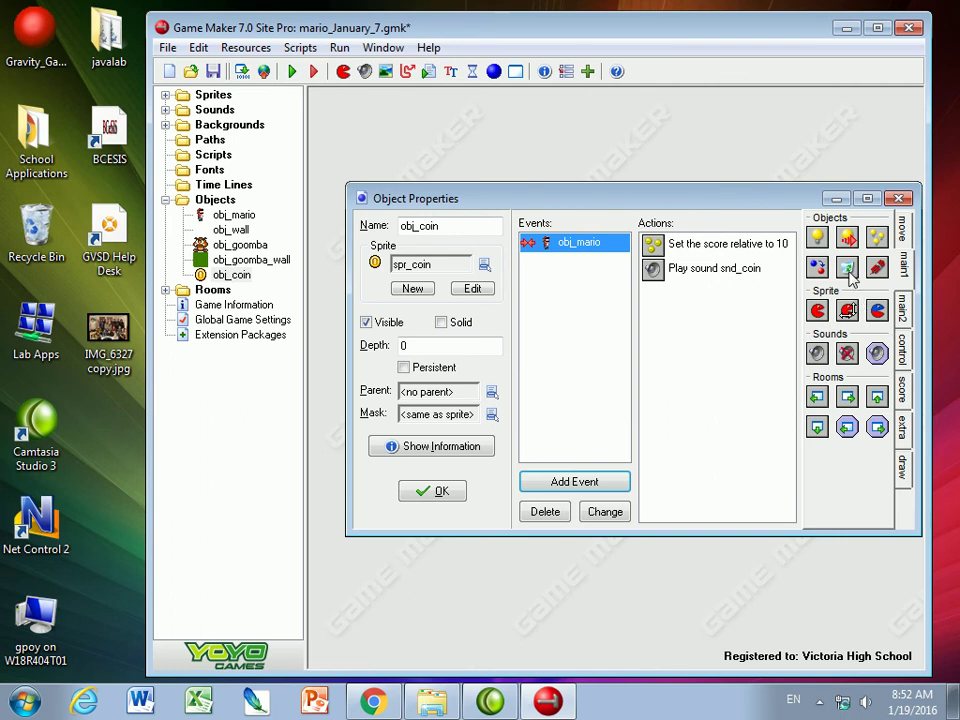
# Add a Destroy Instance action for the coin itself and close obj_coin's properties
pyautogui.moveTo(847, 266); pyautogui.dragTo(703, 311)
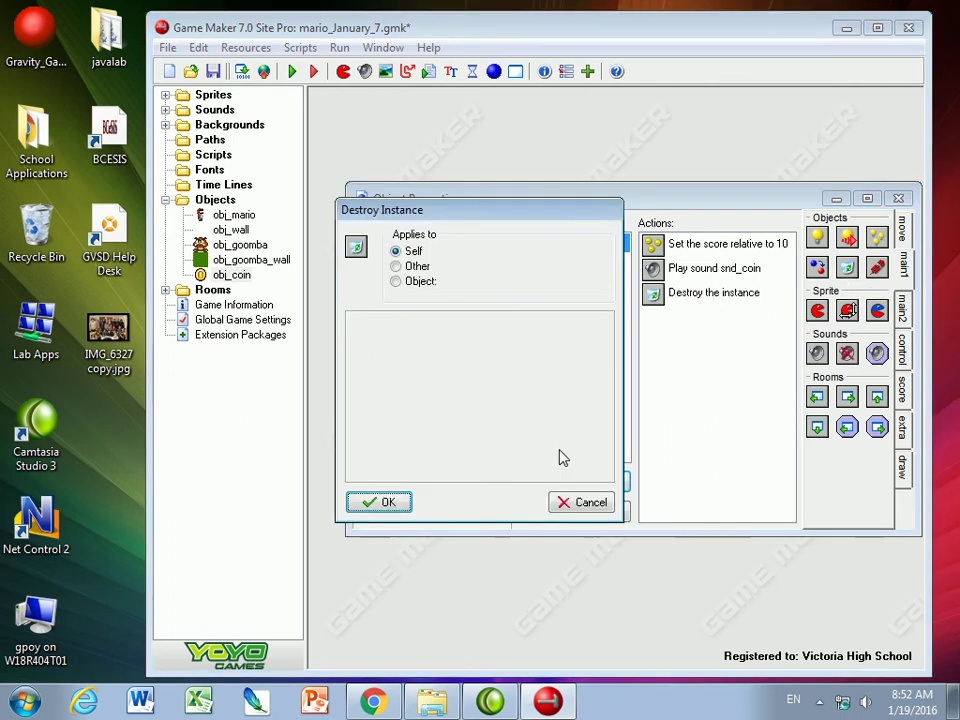
pyautogui.click(390, 501)
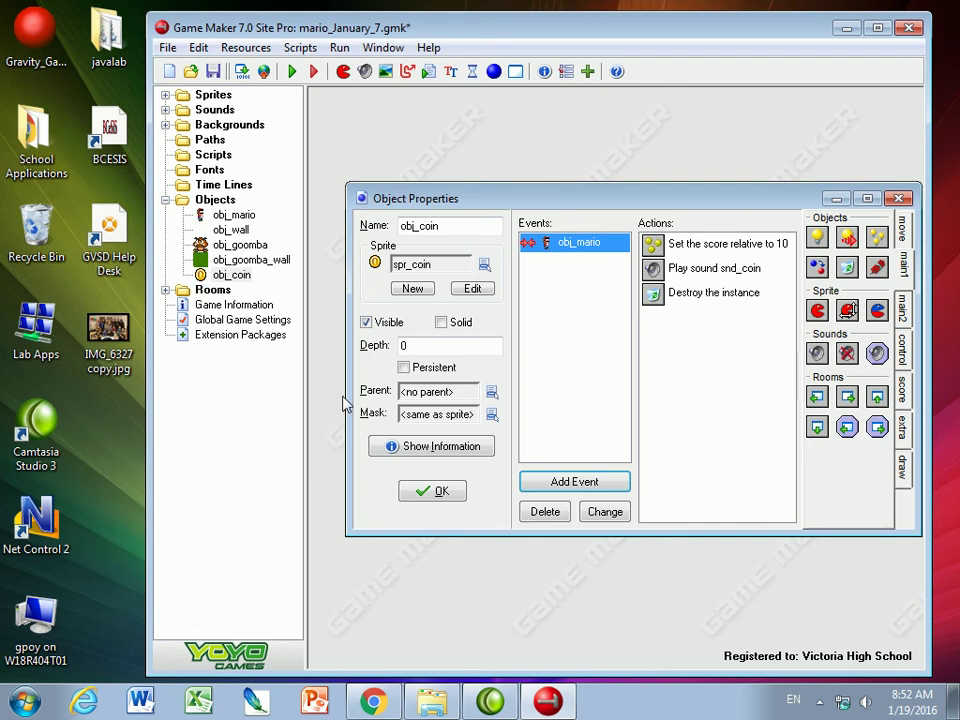
pyautogui.click(460, 496)
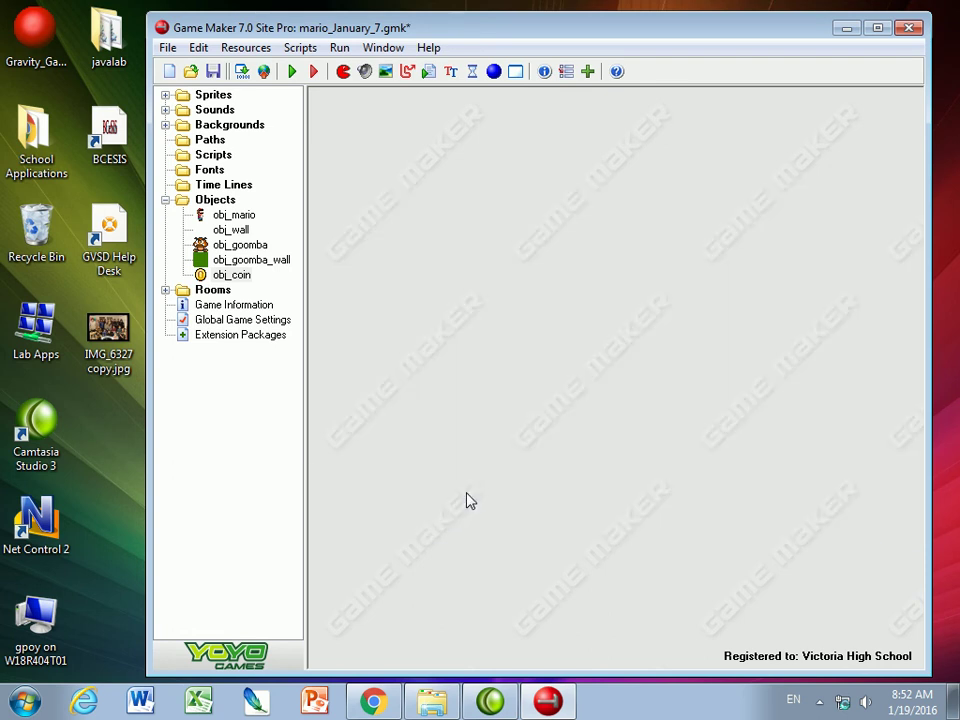
# Open room0 in the room editor
pyautogui.click(165, 290)
pyautogui.doubleClick(226, 304)
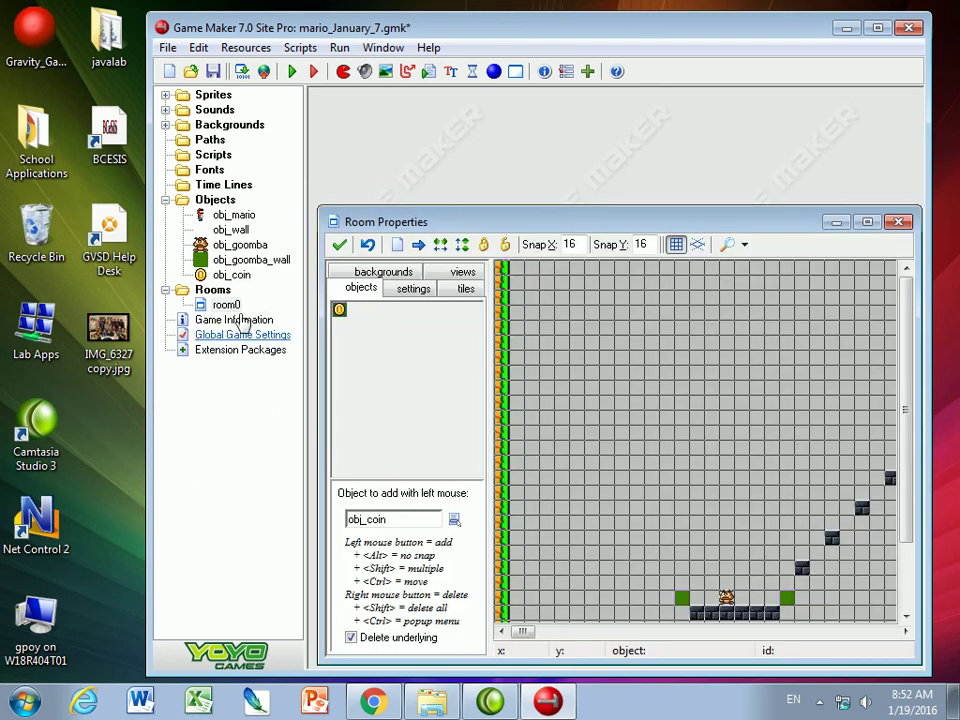
pyautogui.moveTo(512, 222); pyautogui.dragTo(479, 104)
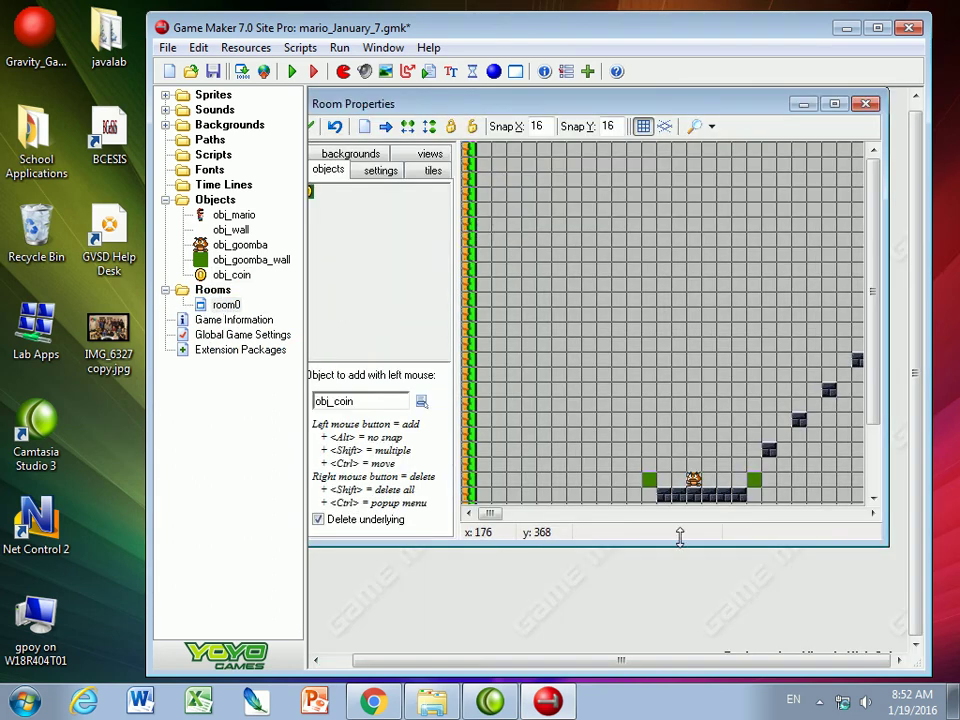
pyautogui.moveTo(879, 364); pyautogui.dragTo(876, 482)
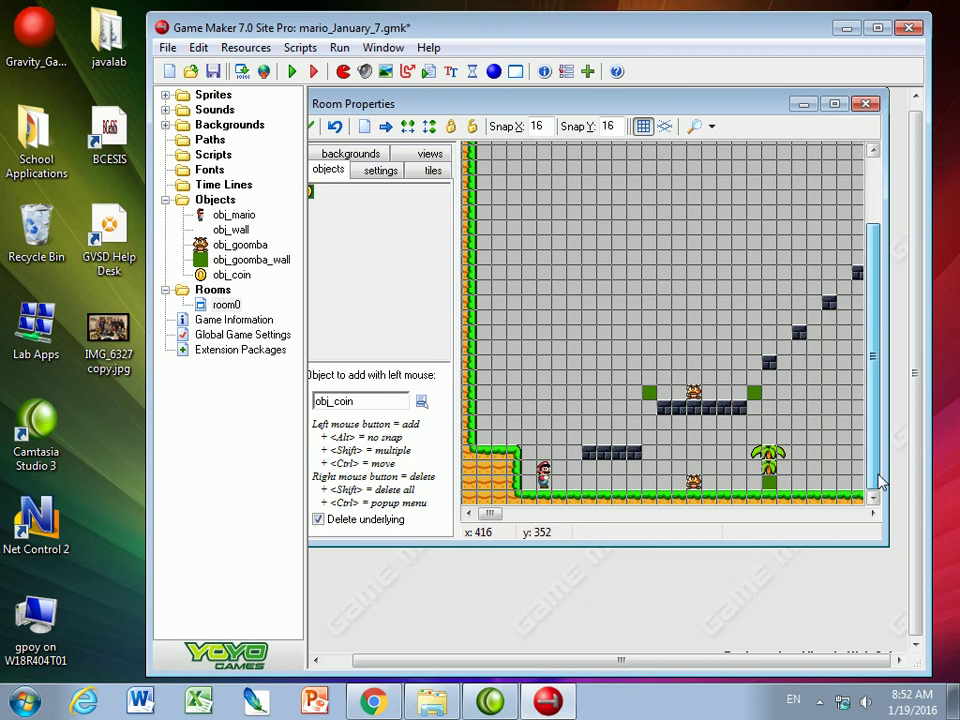
# Place eight coins above the low platform, by the left wall and near the stairs, then run the game
pyautogui.click(594, 411)
pyautogui.click(606, 411)
pyautogui.click(620, 411)
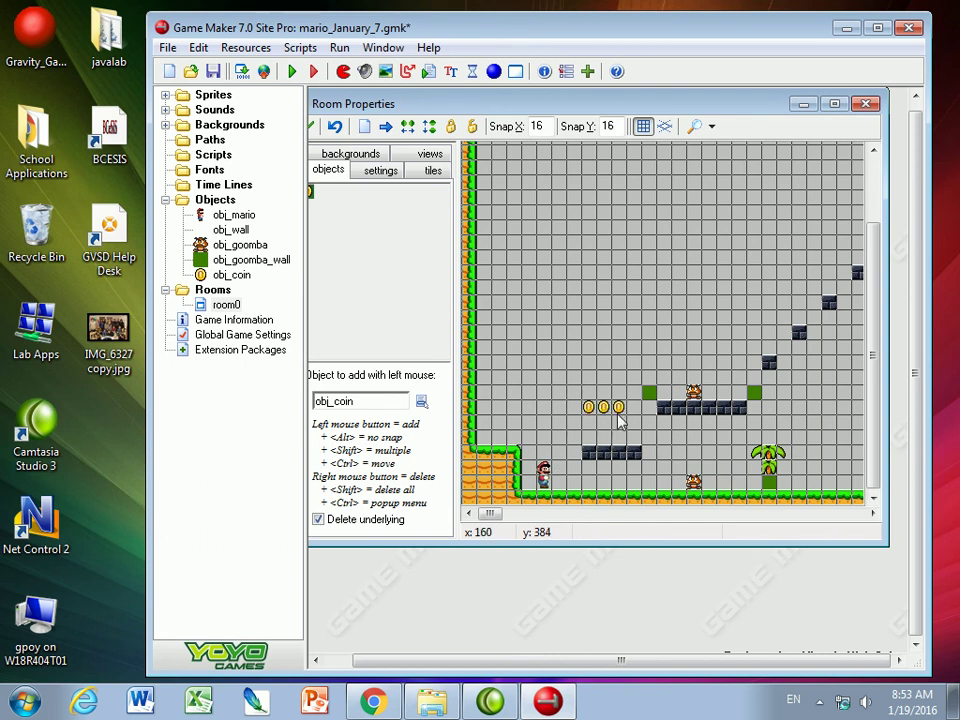
pyautogui.click(487, 410)
pyautogui.click(498, 410)
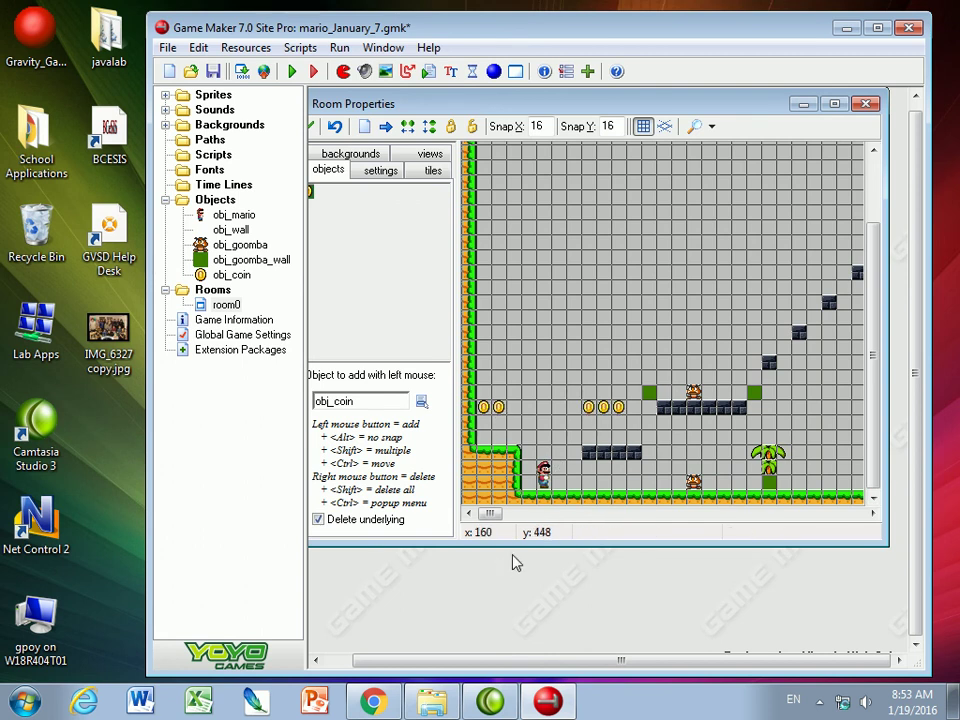
pyautogui.click(709, 363)
pyautogui.click(724, 363)
pyautogui.click(694, 363)
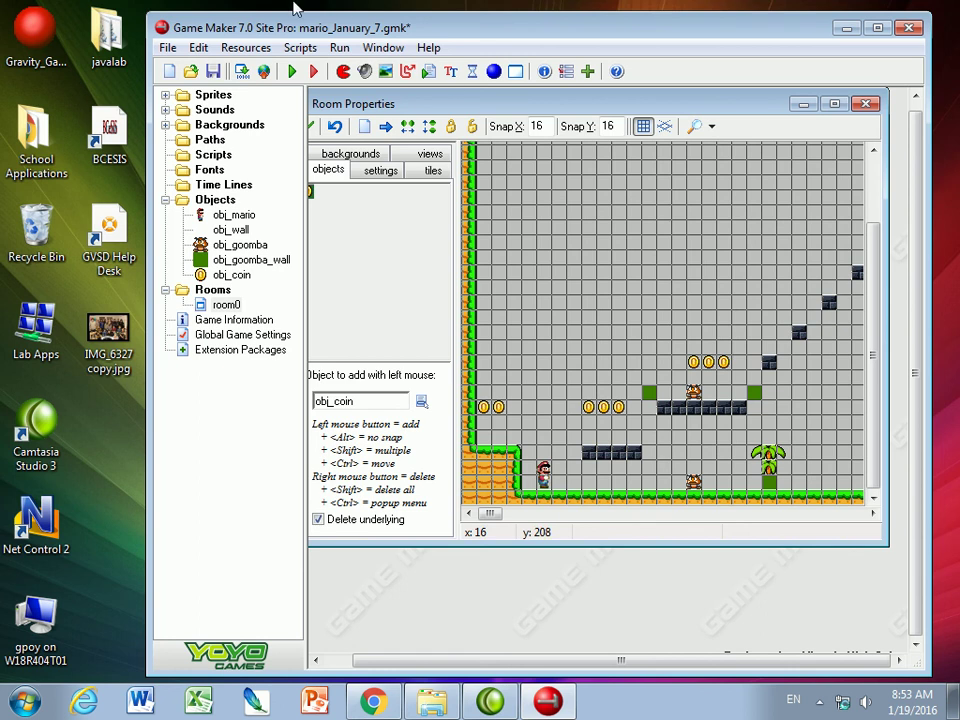
pyautogui.click(240, 70)
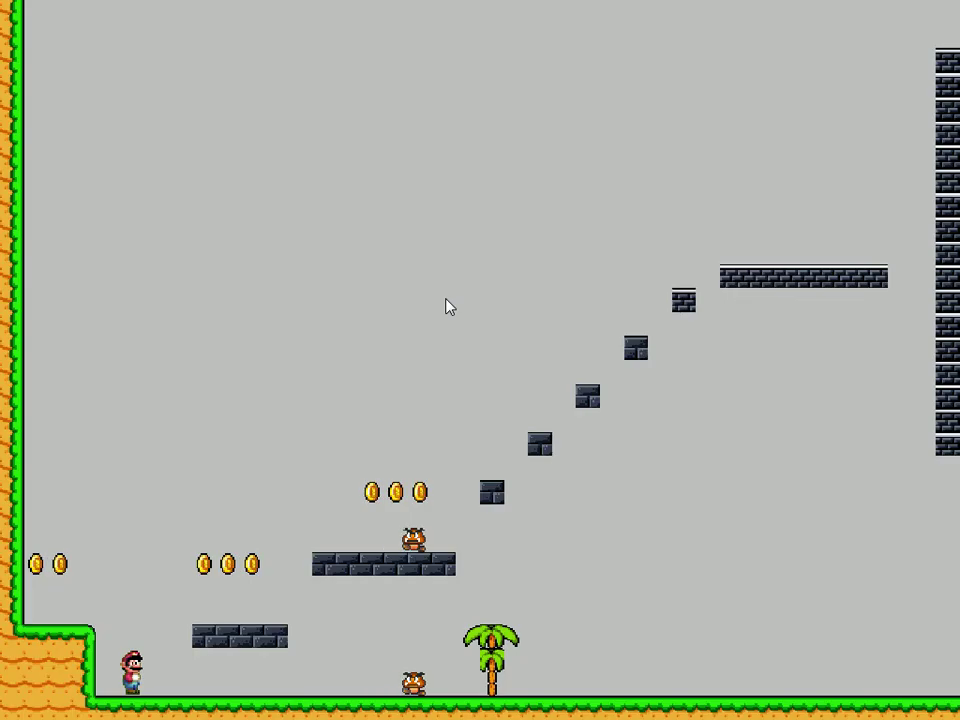
# Run and jump Mario across the platforms and stairs, collecting the coins so they vanish
pyautogui.press('Up')
pyautogui.press('Left')
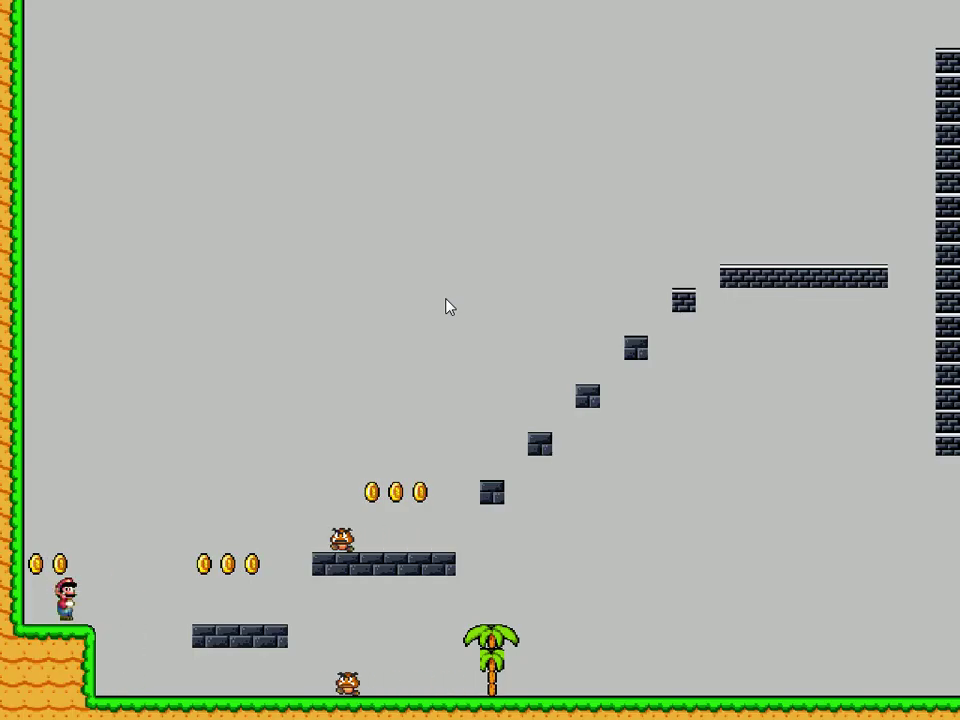
pyautogui.press('Up')
pyautogui.press('Right')
pyautogui.press('Up')
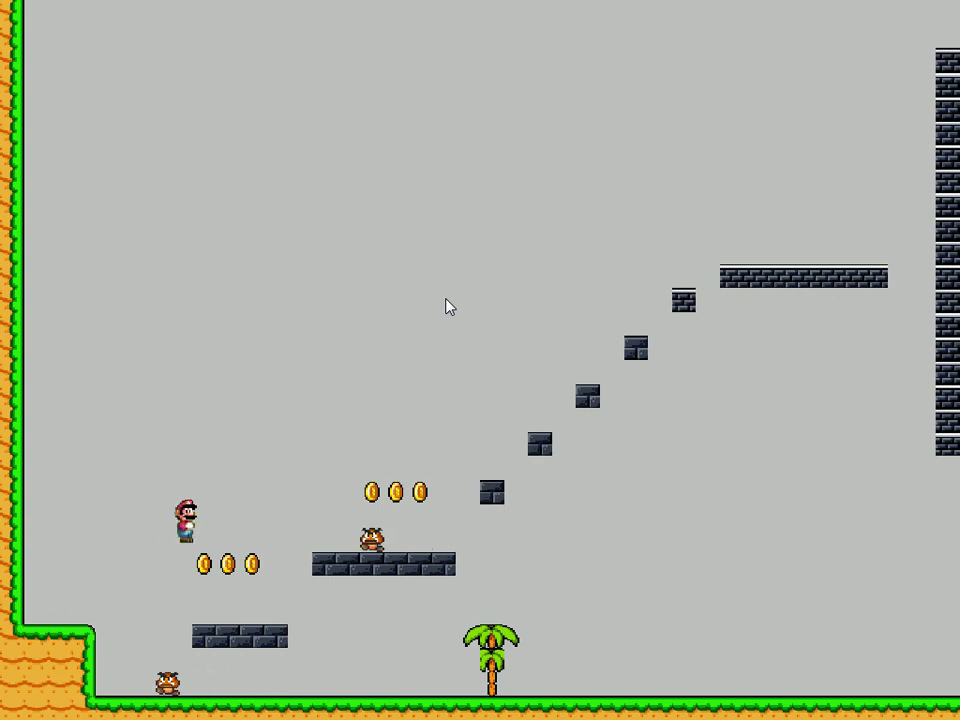
pyautogui.press('Right')
pyautogui.press('Up')
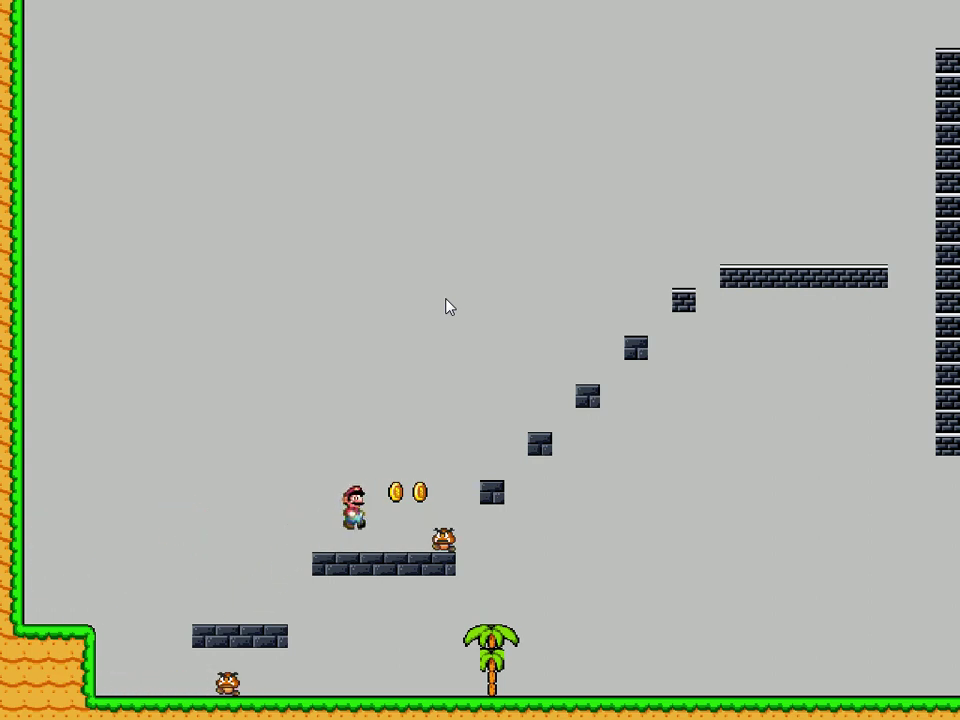
pyautogui.press('Up')
pyautogui.press('Right')
pyautogui.press('Up')
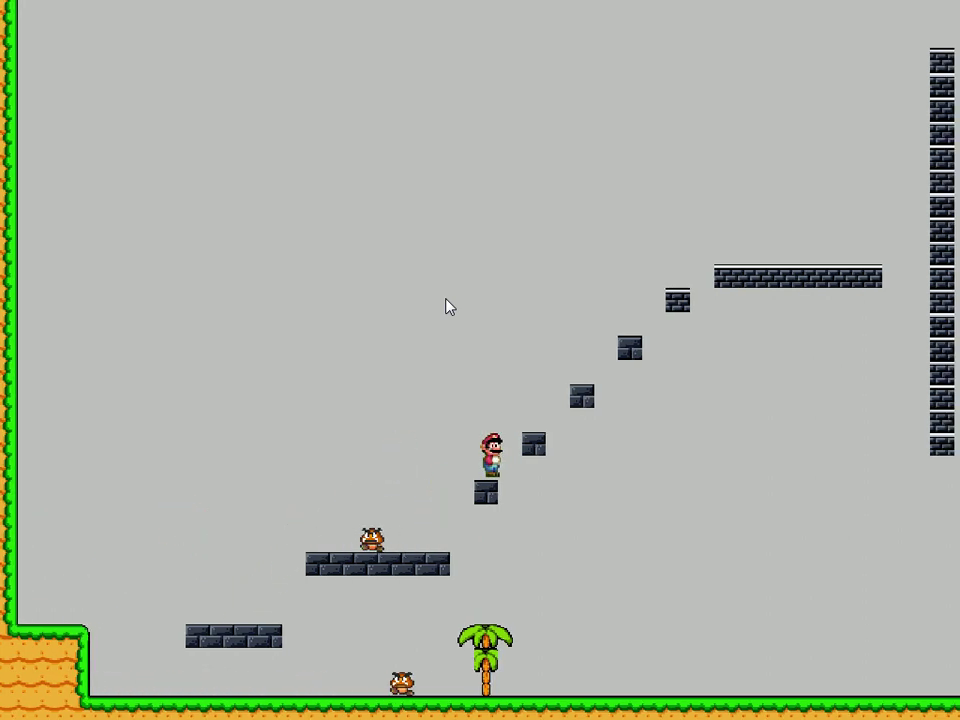